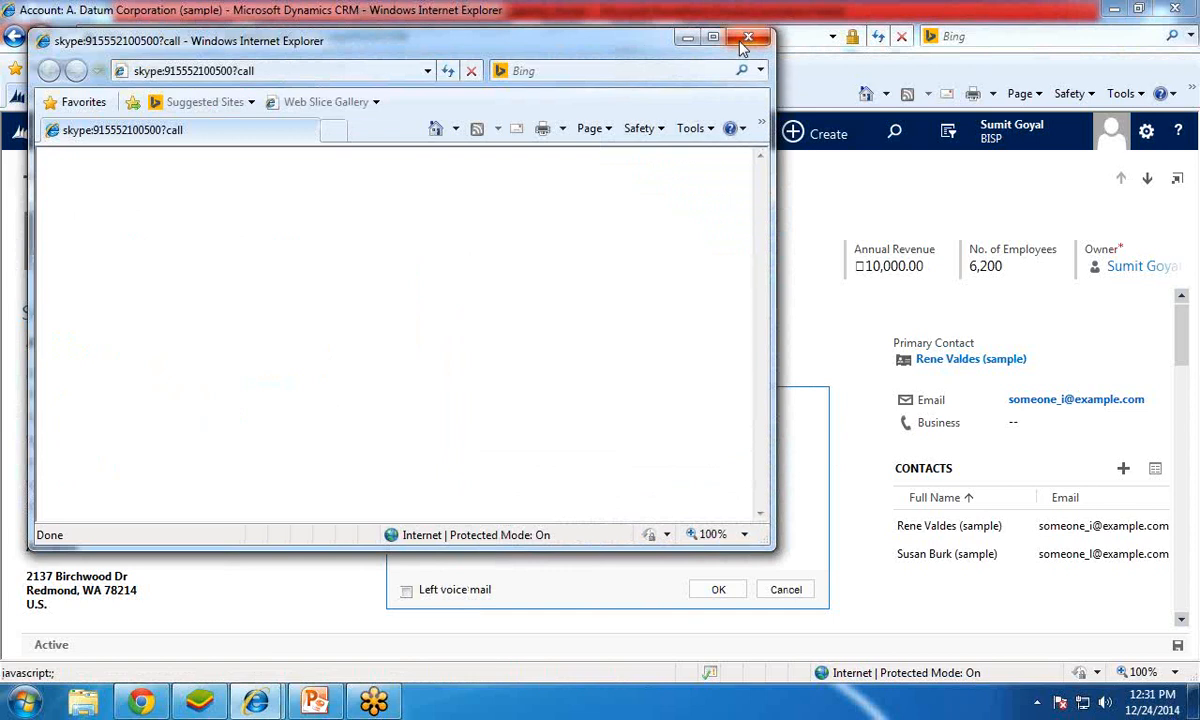
# Close the Skype call window and replace the phone number of the A. Datum Corporation (sample) account.
pyautogui.click(748, 38)
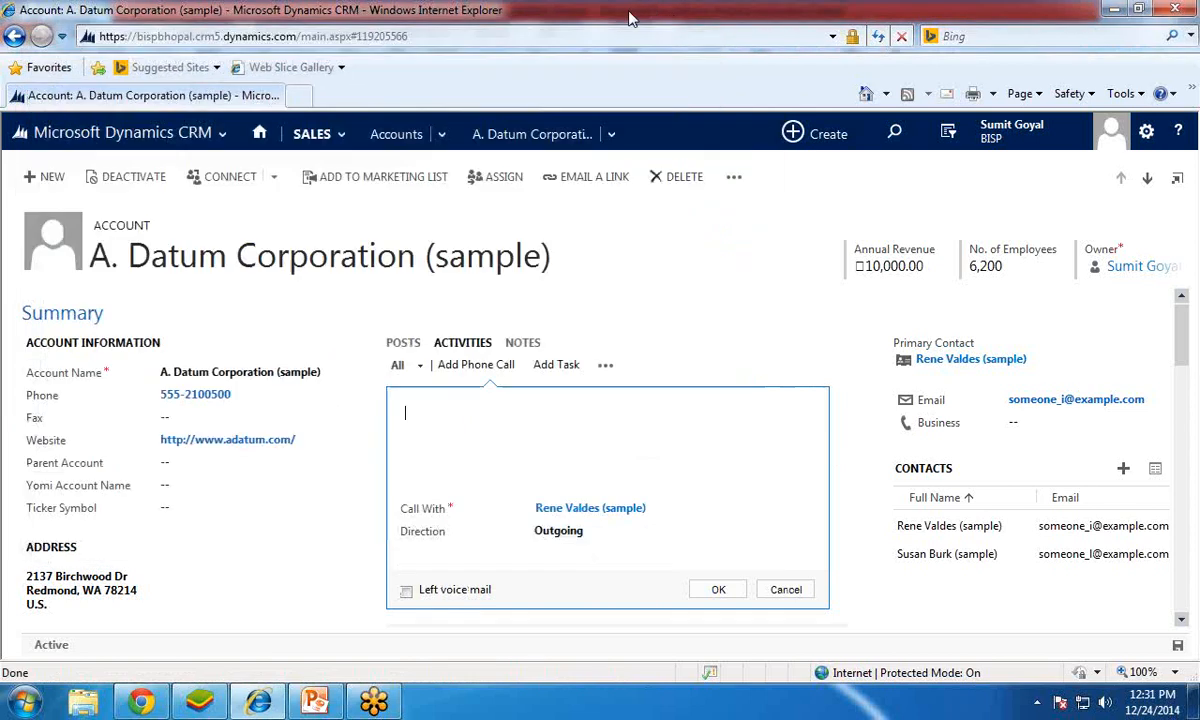
pyautogui.click(265, 402)
pyautogui.click(270, 396)
pyautogui.write('45')
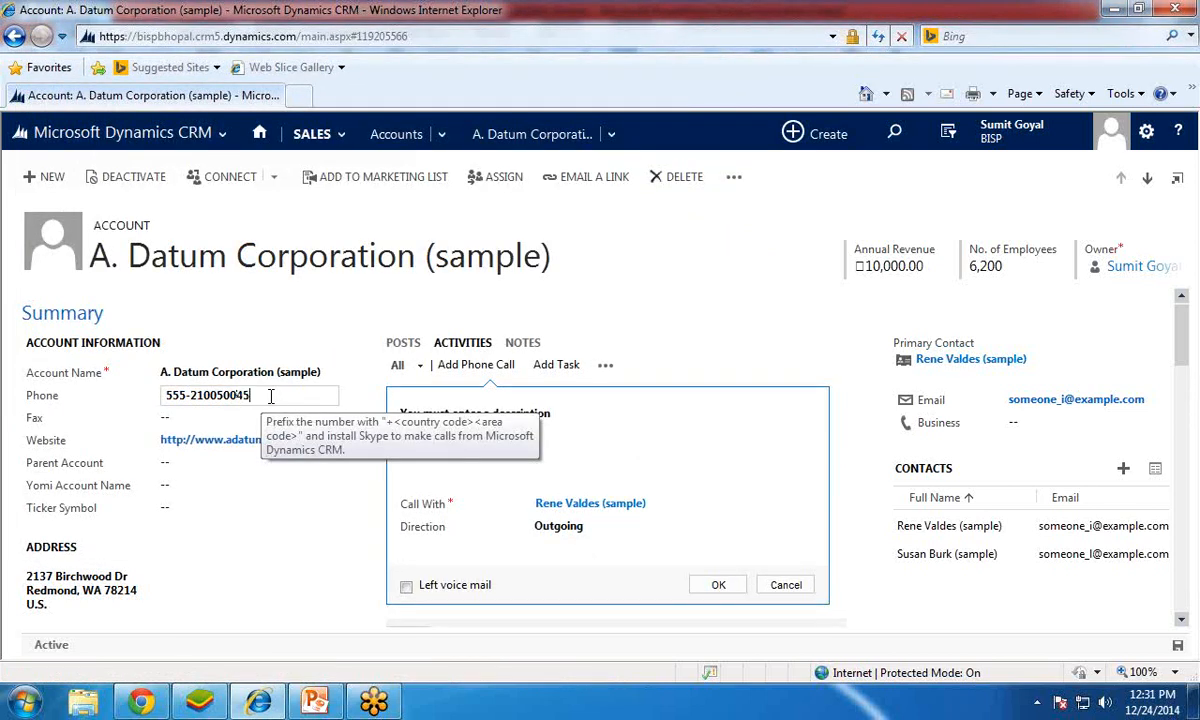
pyautogui.write('2')
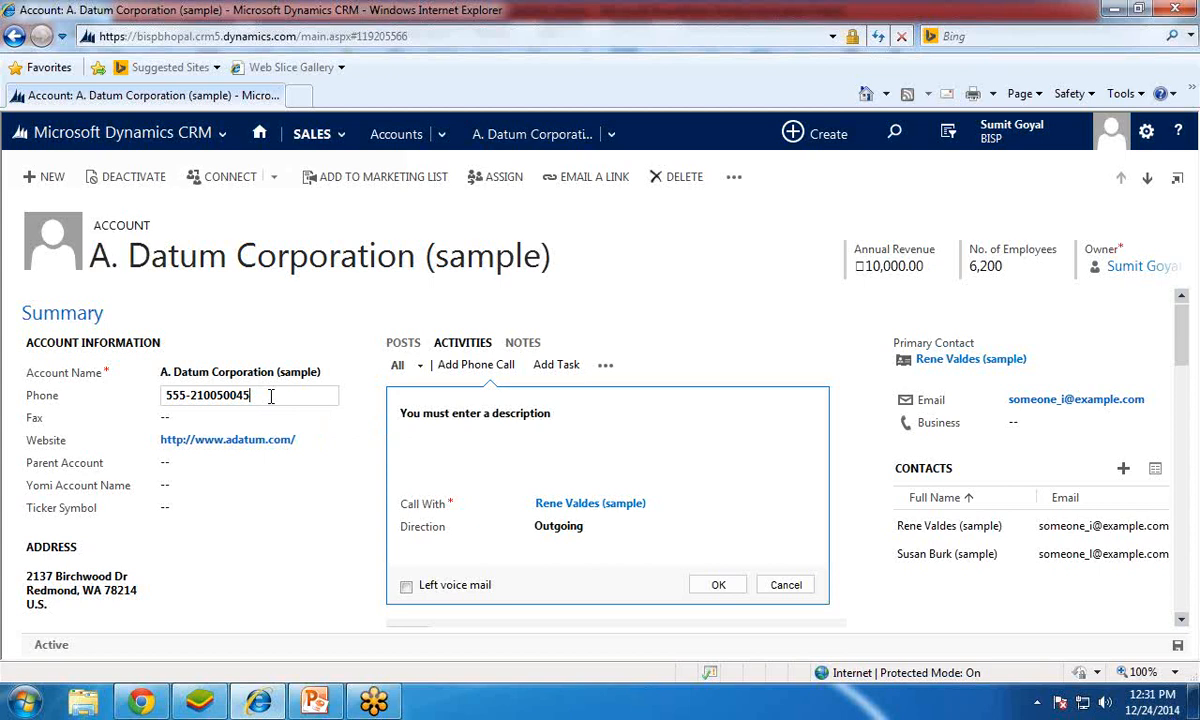
pyautogui.press('BackSpace')
pyautogui.press('BackSpace')
pyautogui.press('BackSpace')
pyautogui.press('BackSpace')
pyautogui.press('BackSpace')
pyautogui.press('BackSpace')
pyautogui.press('BackSpace')
pyautogui.press('BackSpace')
pyautogui.moveTo(258, 397); pyautogui.dragTo(167, 398)
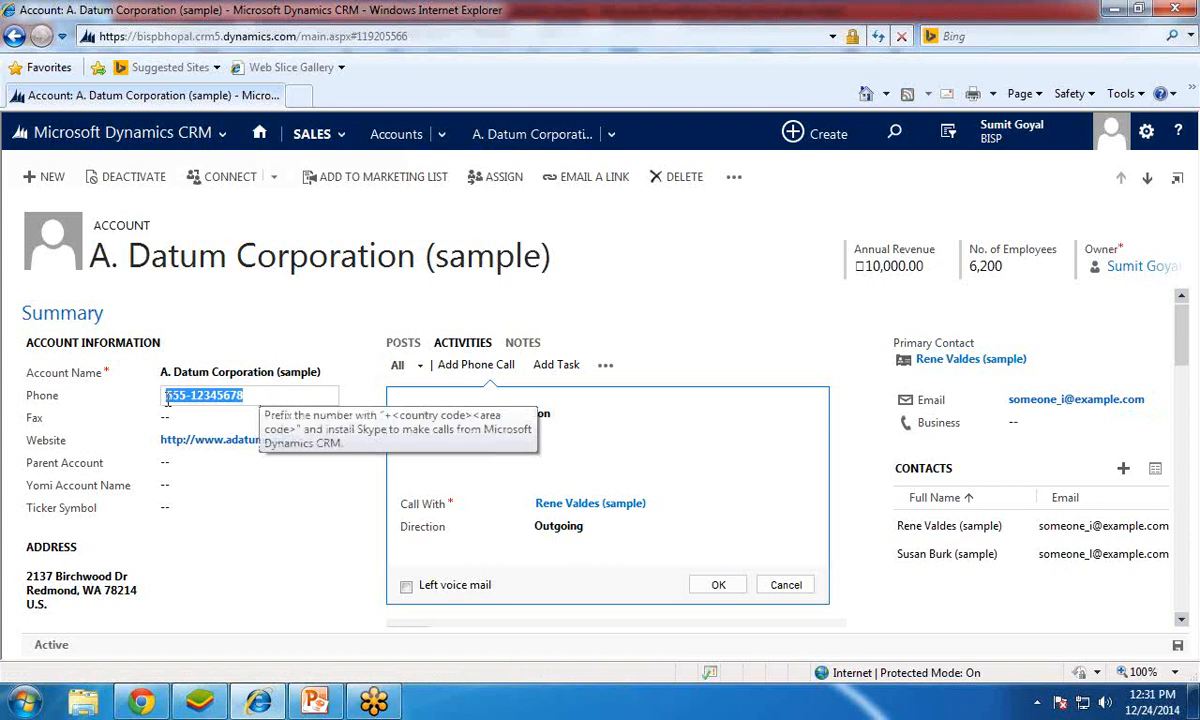
pyautogui.click(176, 295)
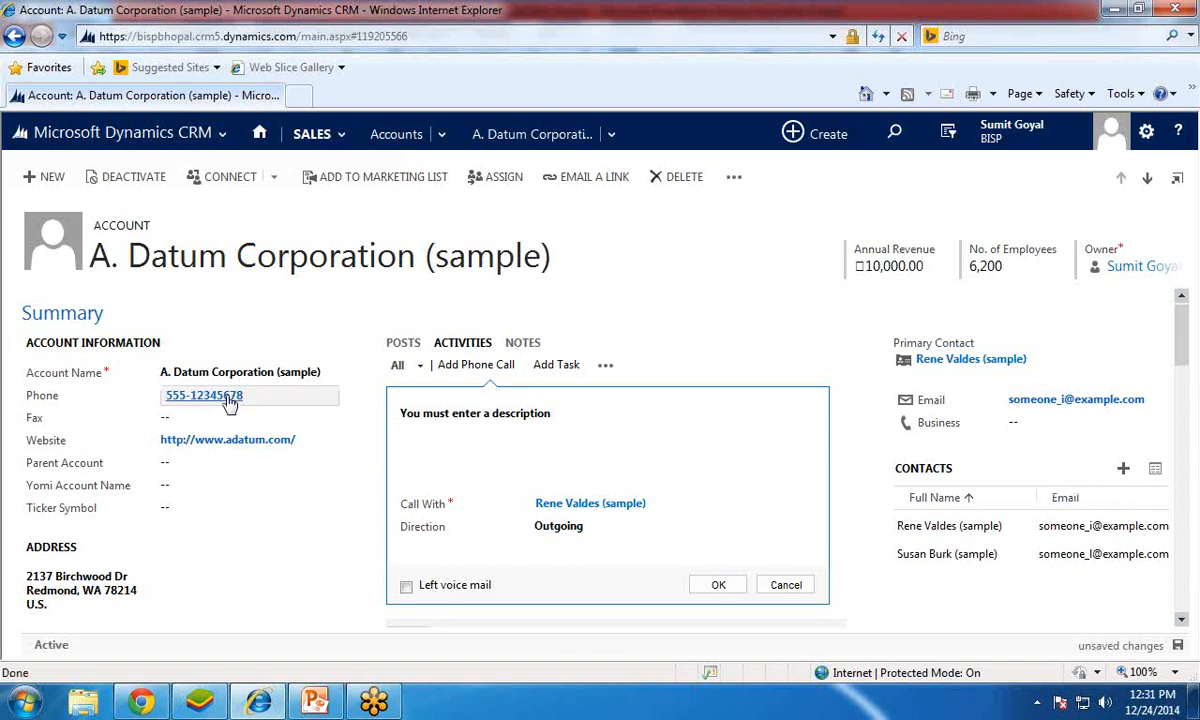
# Go to the Settings area and open the Processes list in the Process Center.
pyautogui.click(193, 140)
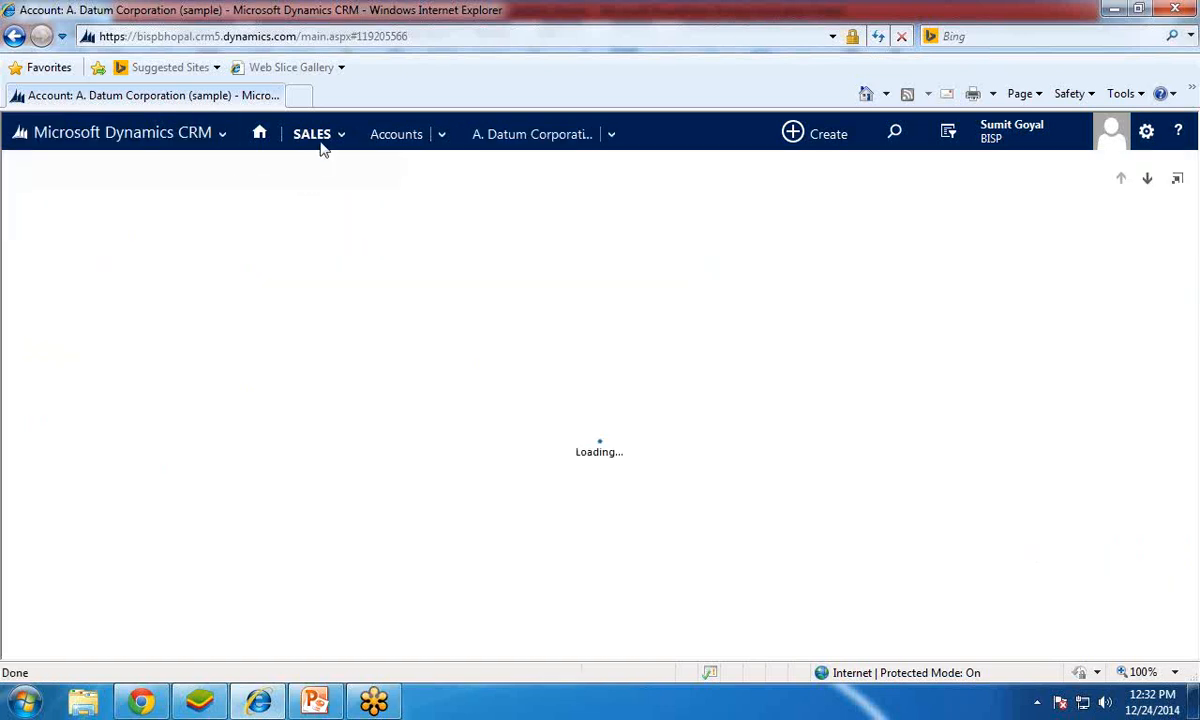
pyautogui.click(200, 138)
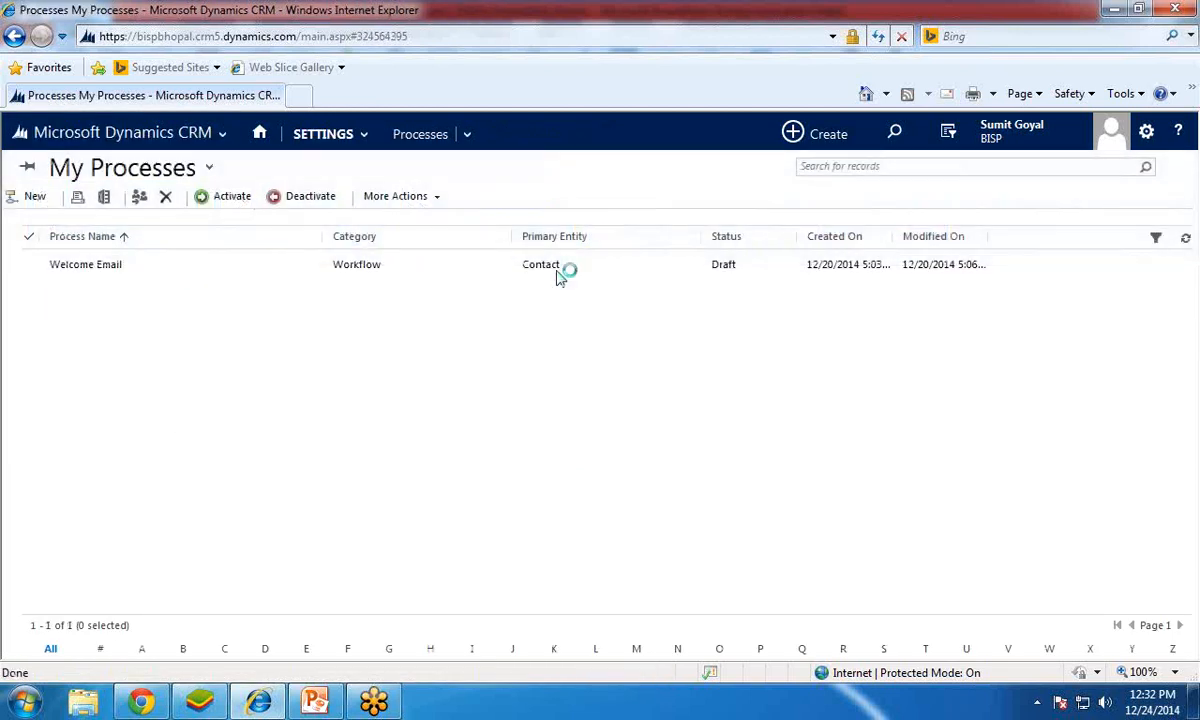
pyautogui.click(364, 135)
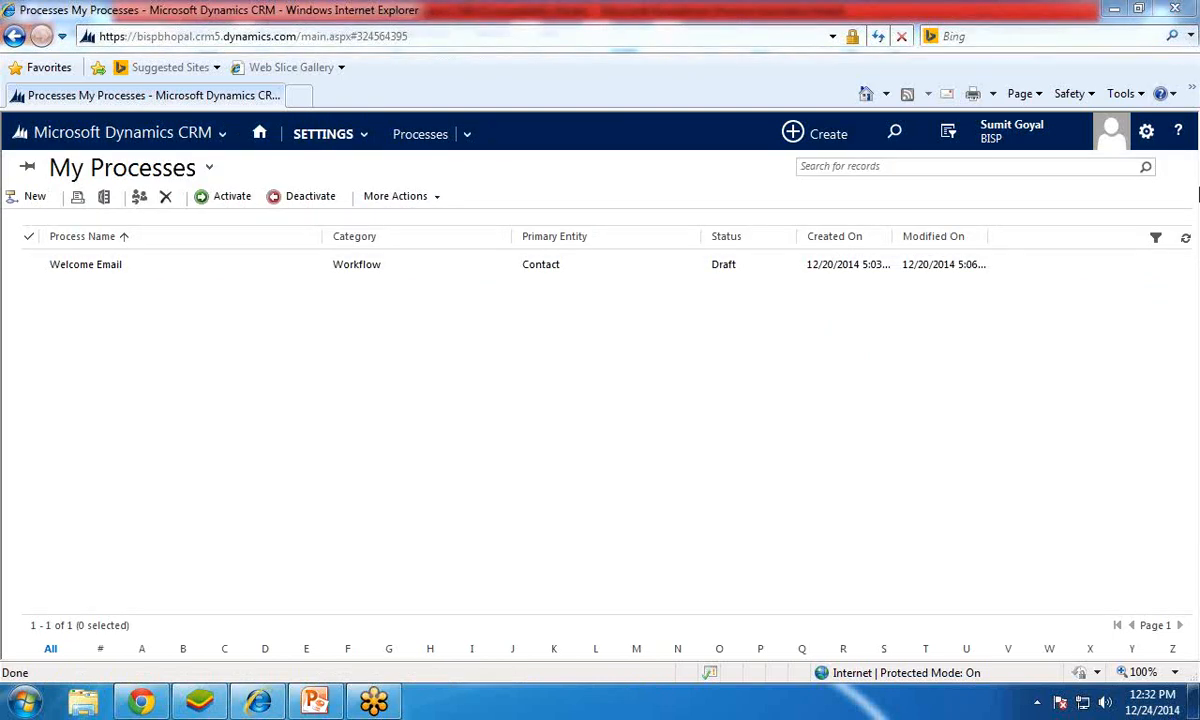
pyautogui.click(364, 135)
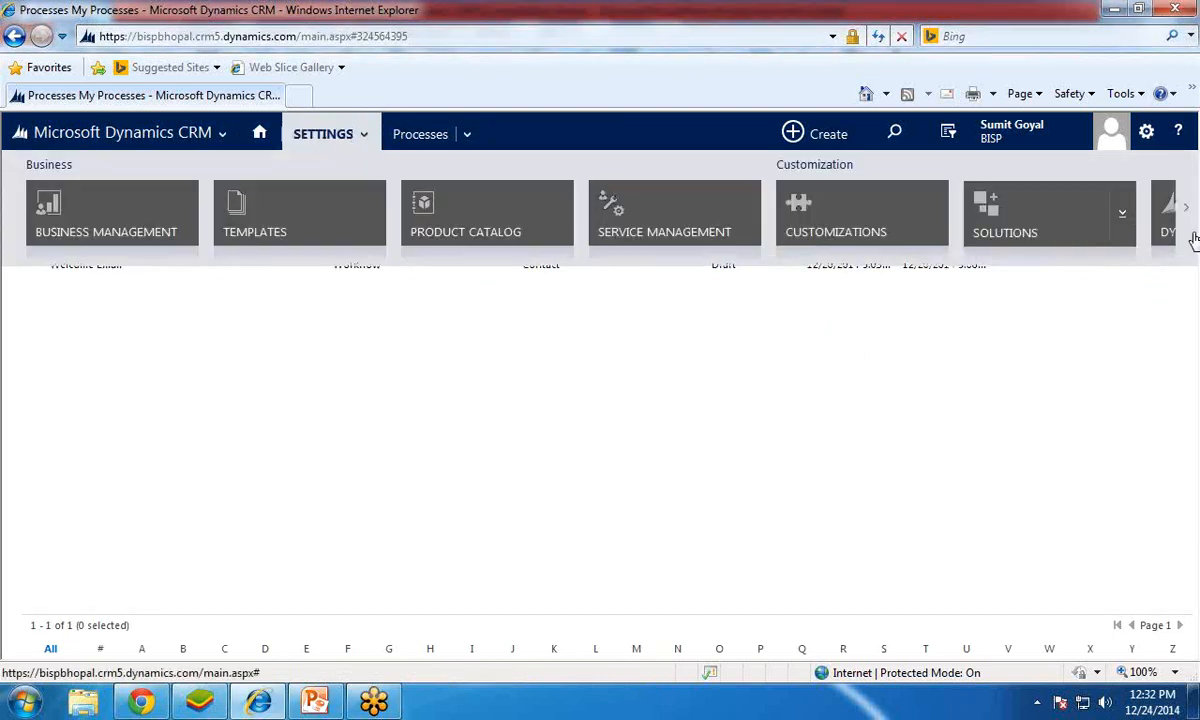
pyautogui.moveTo(1192, 222)
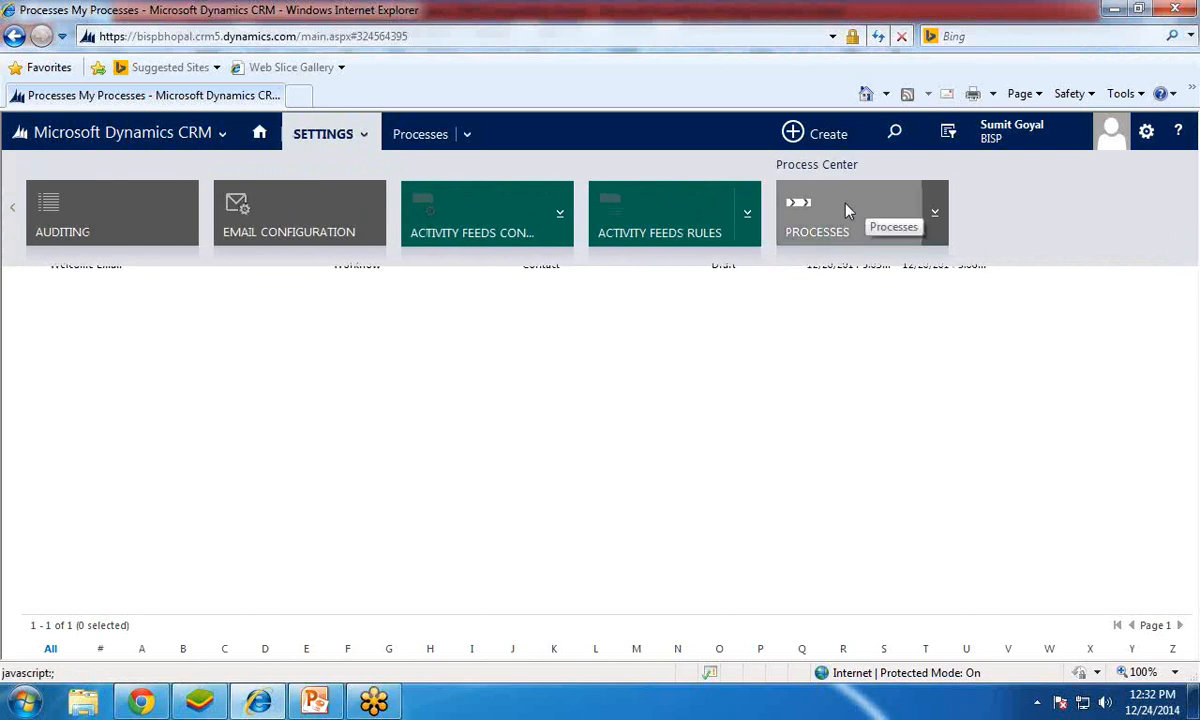
pyautogui.click(845, 212)
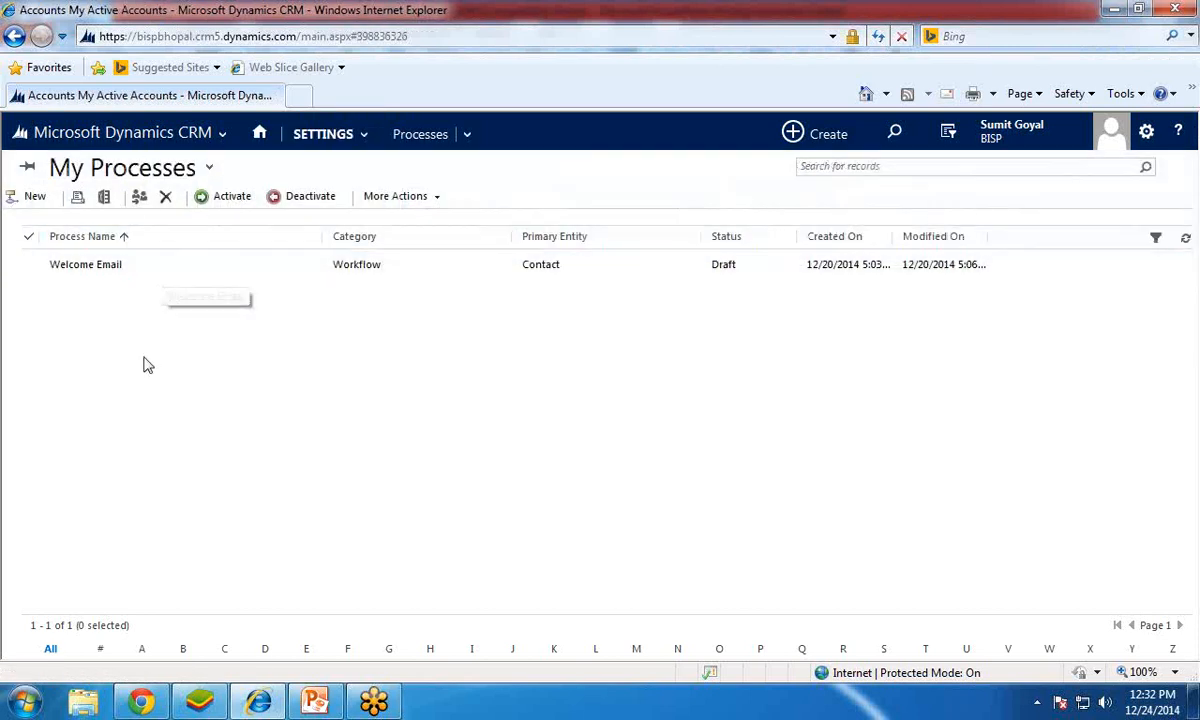
# Create a blank process named Field Update with category Workflow and entity Account, running in the background.
pyautogui.click(37, 203)
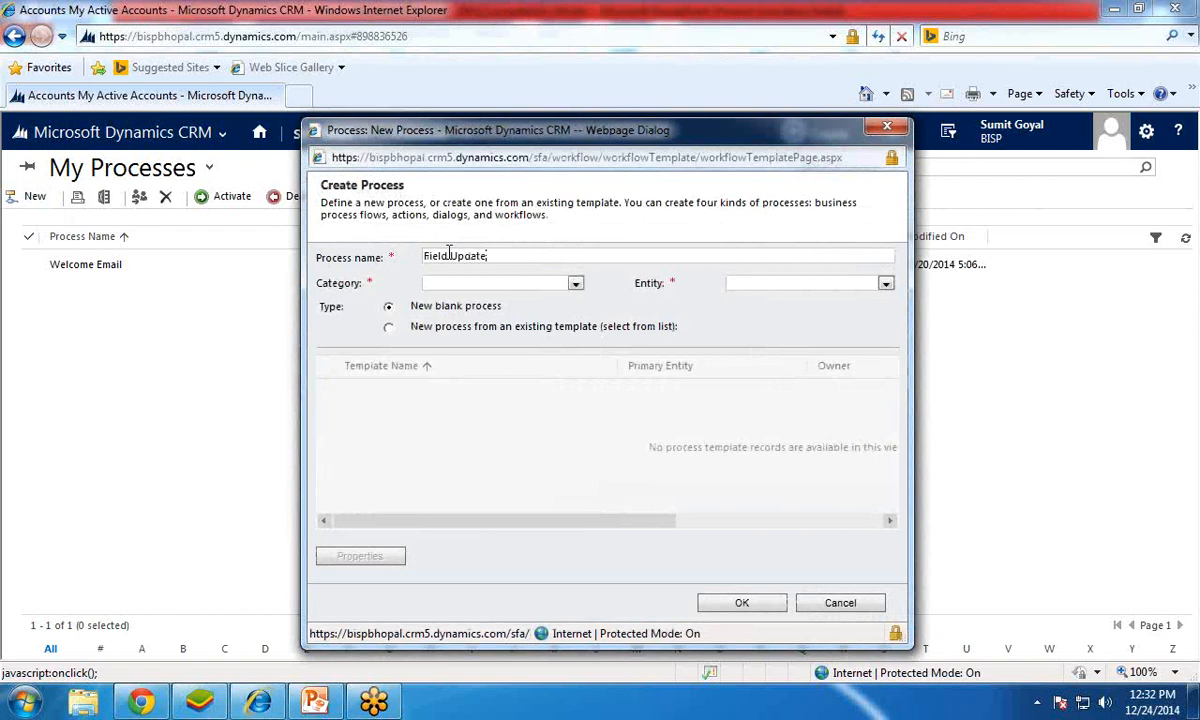
pyautogui.click(575, 283)
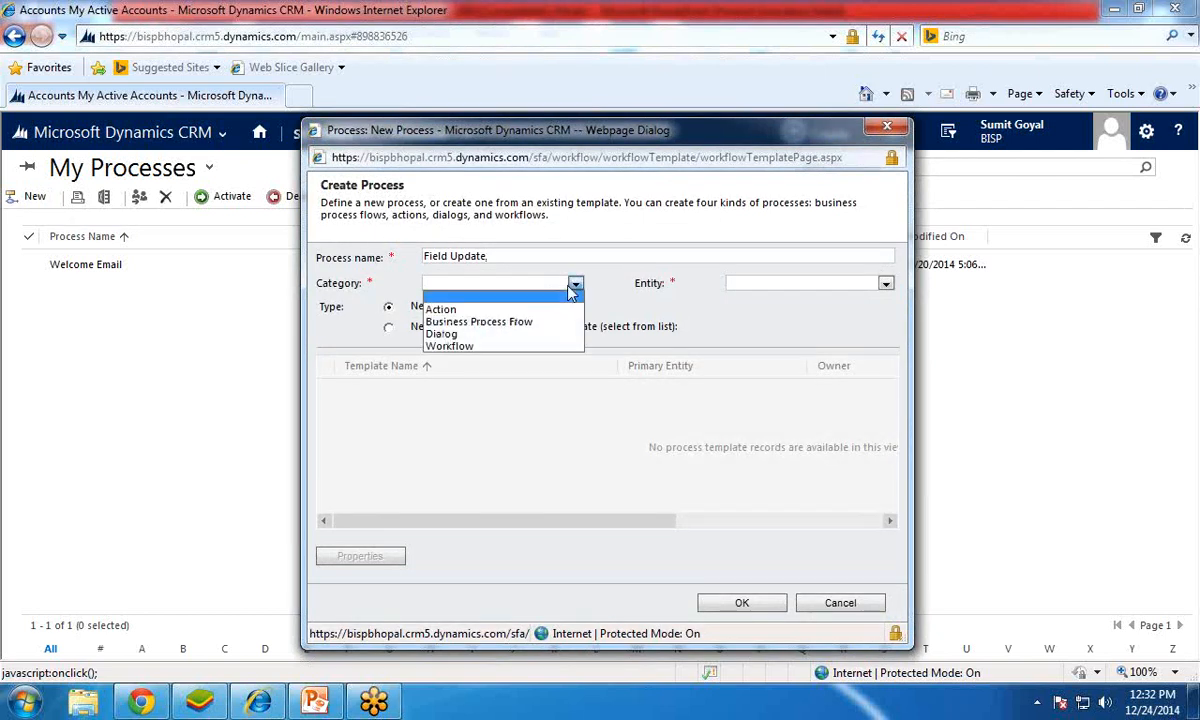
pyautogui.click(505, 346)
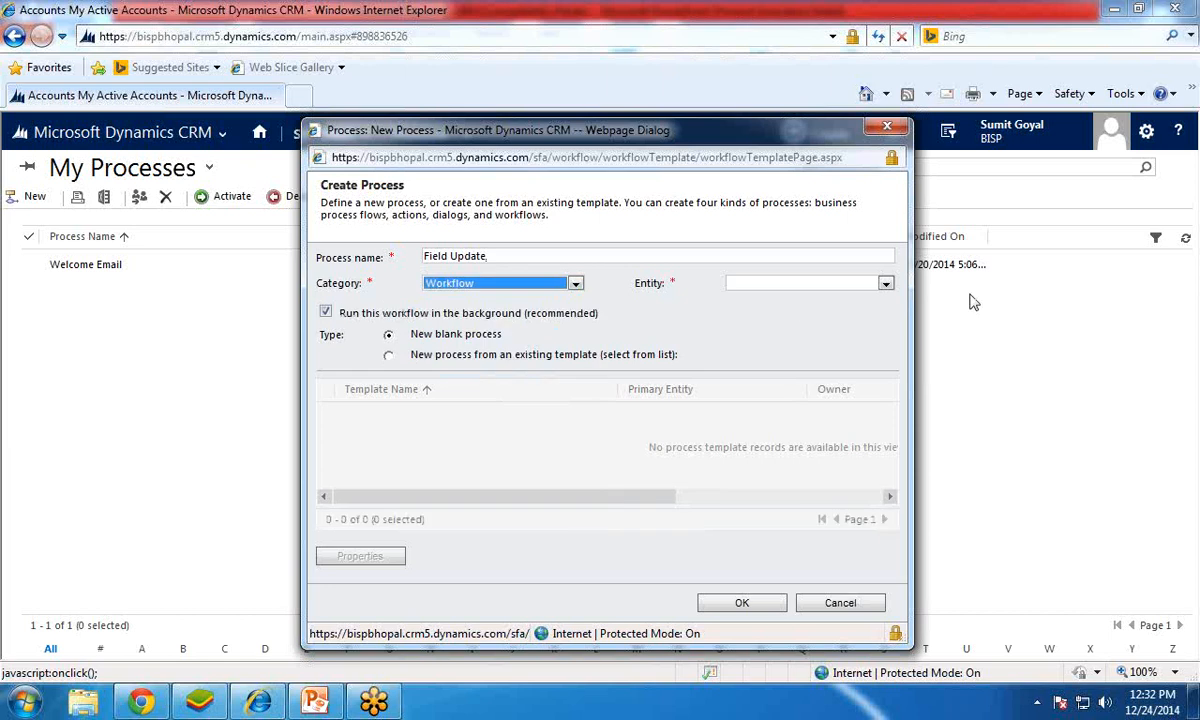
pyautogui.click(885, 286)
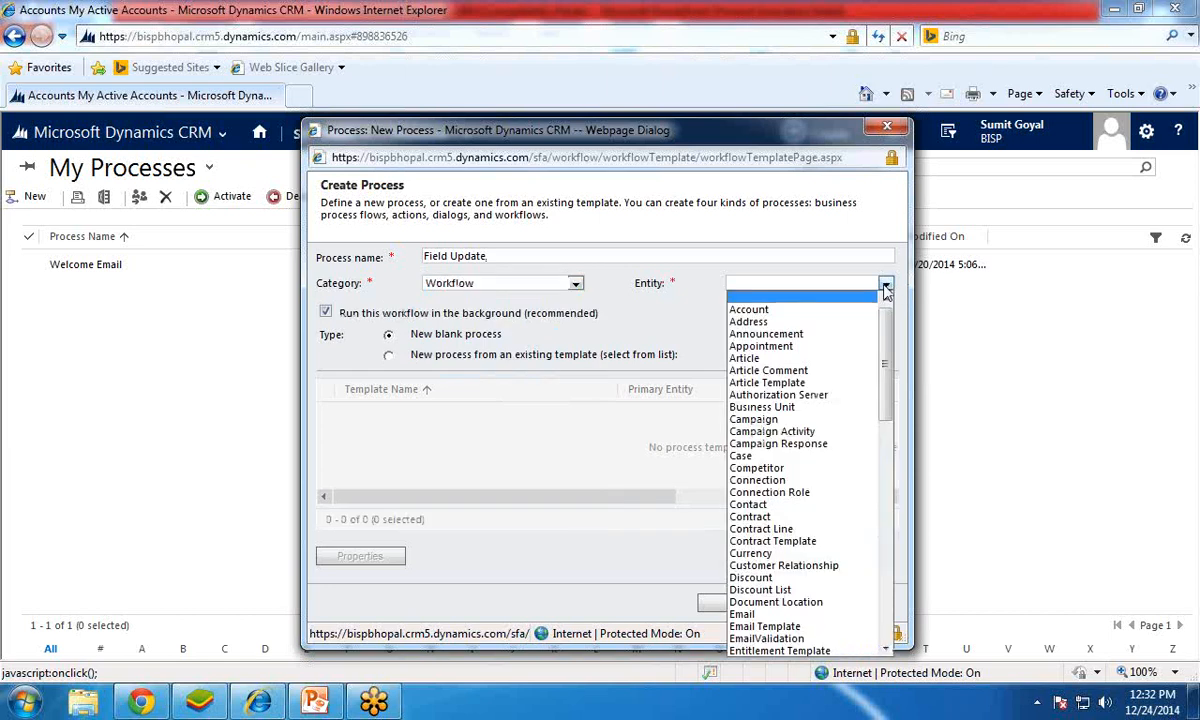
pyautogui.click(776, 312)
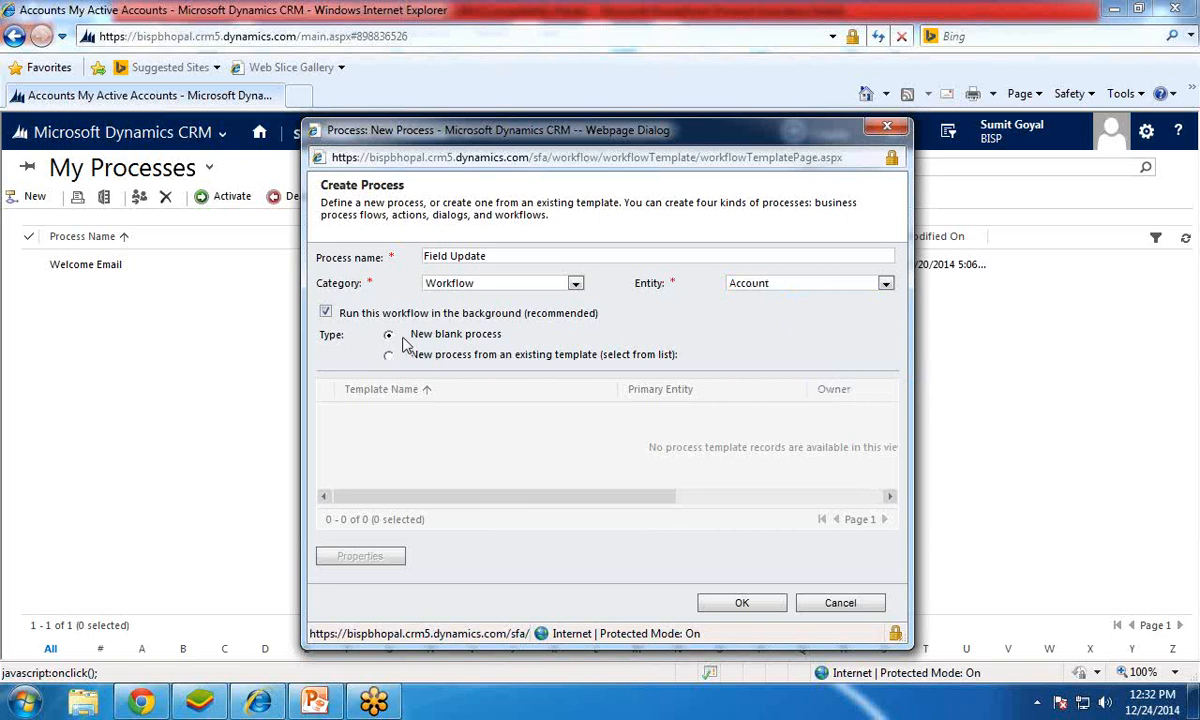
pyautogui.moveTo(362, 314)
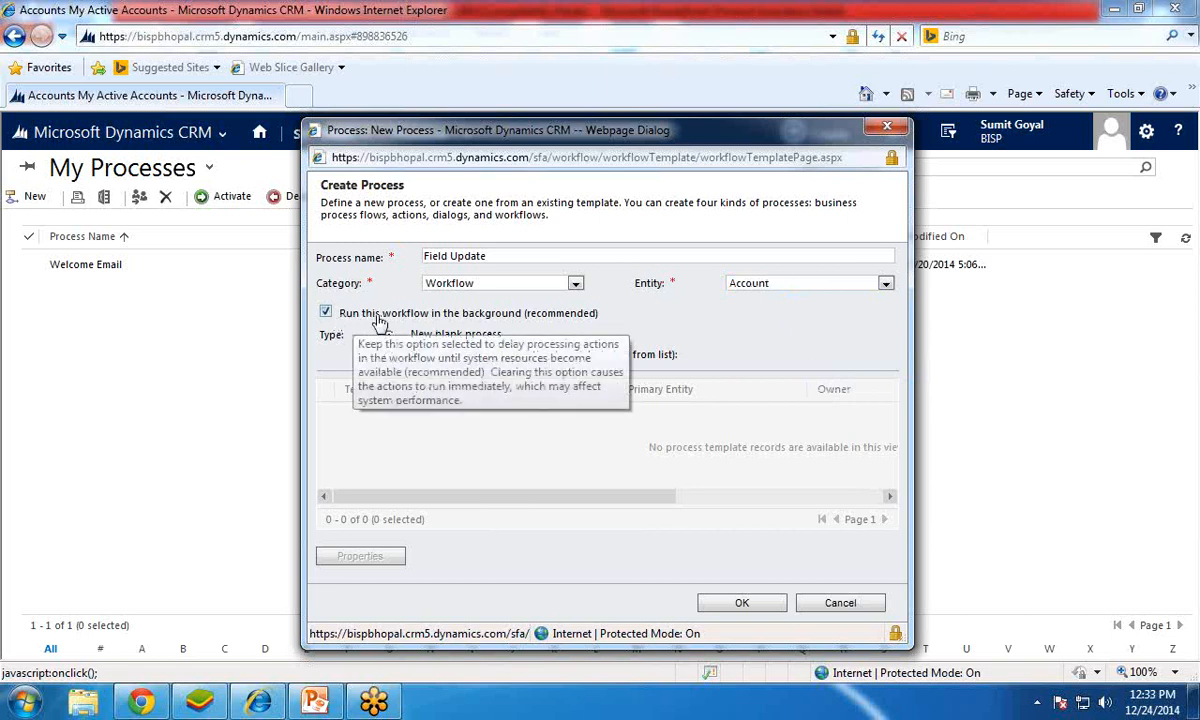
pyautogui.click(741, 605)
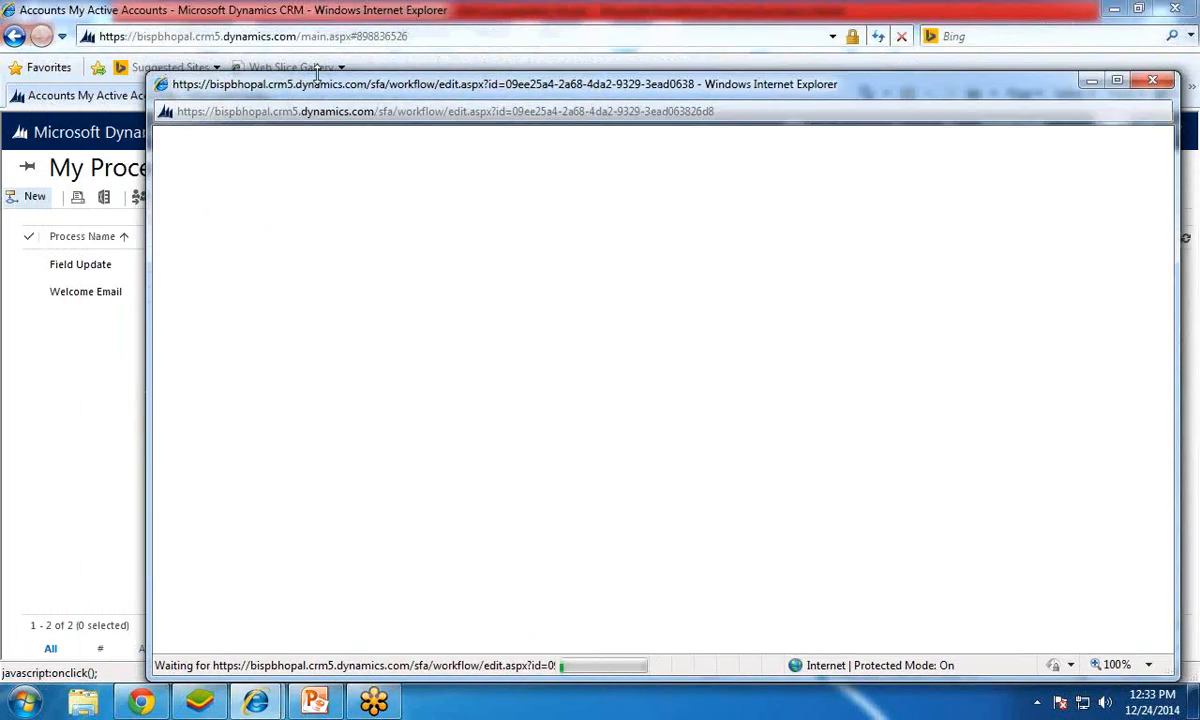
# Keep Field Update activated as a Process, set its scope to Organization, and make it available as an on-demand process.
pyautogui.moveTo(335, 94); pyautogui.dragTo(232, 37)
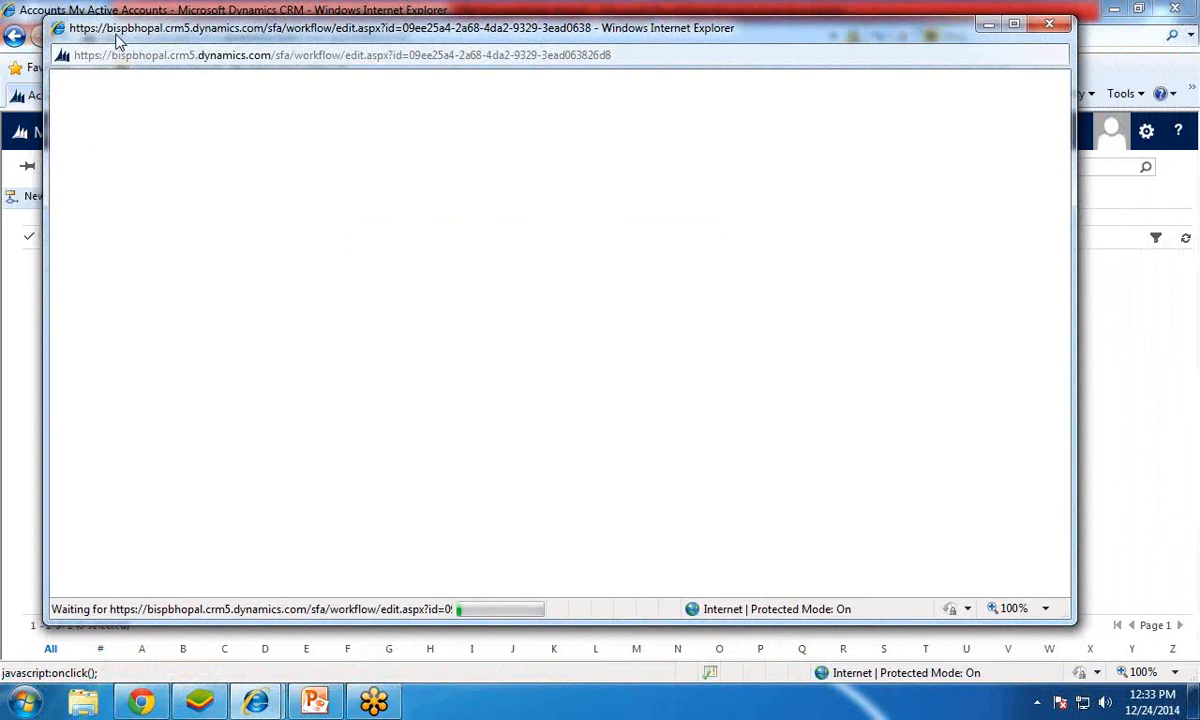
pyautogui.moveTo(1068, 620); pyautogui.dragTo(1155, 654)
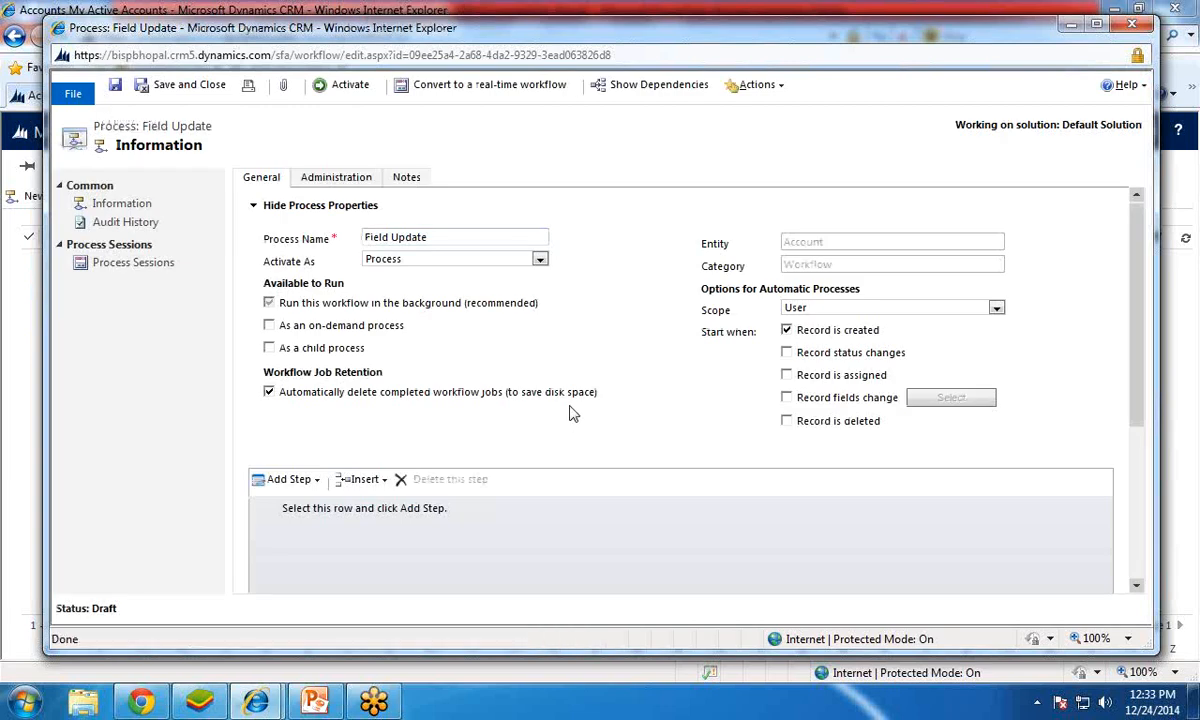
pyautogui.moveTo(433, 236); pyautogui.dragTo(345, 228)
pyautogui.click(392, 259)
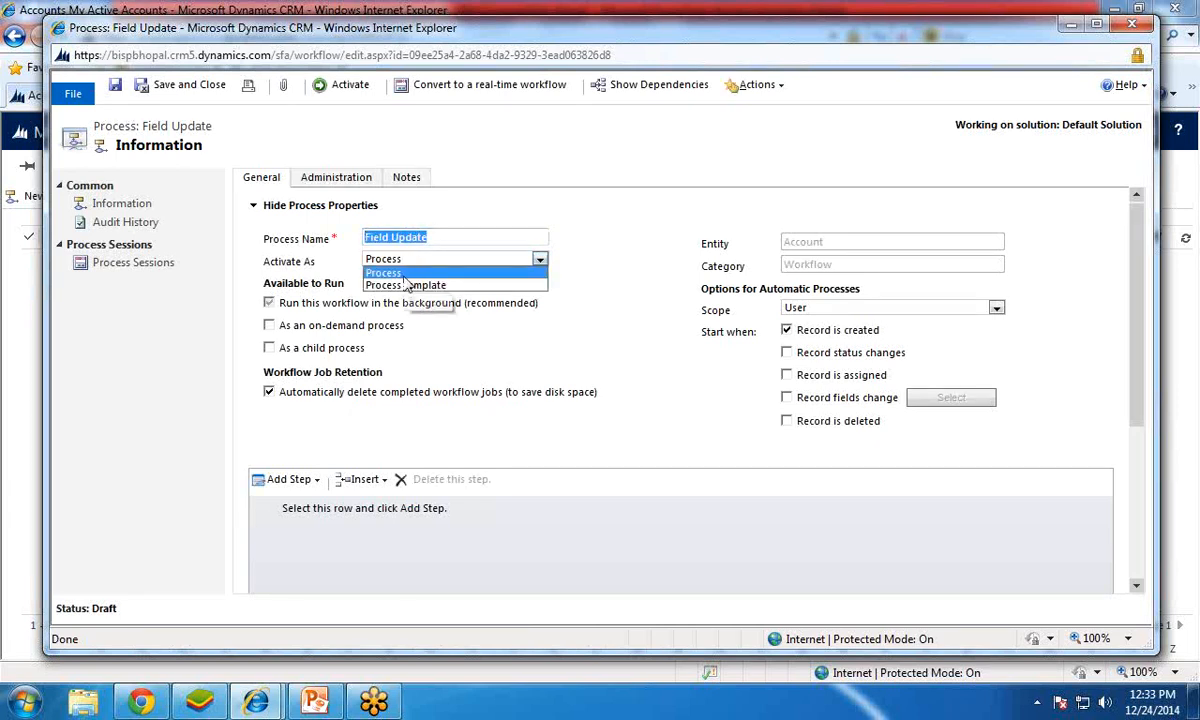
pyautogui.click(404, 276)
pyautogui.click(800, 308)
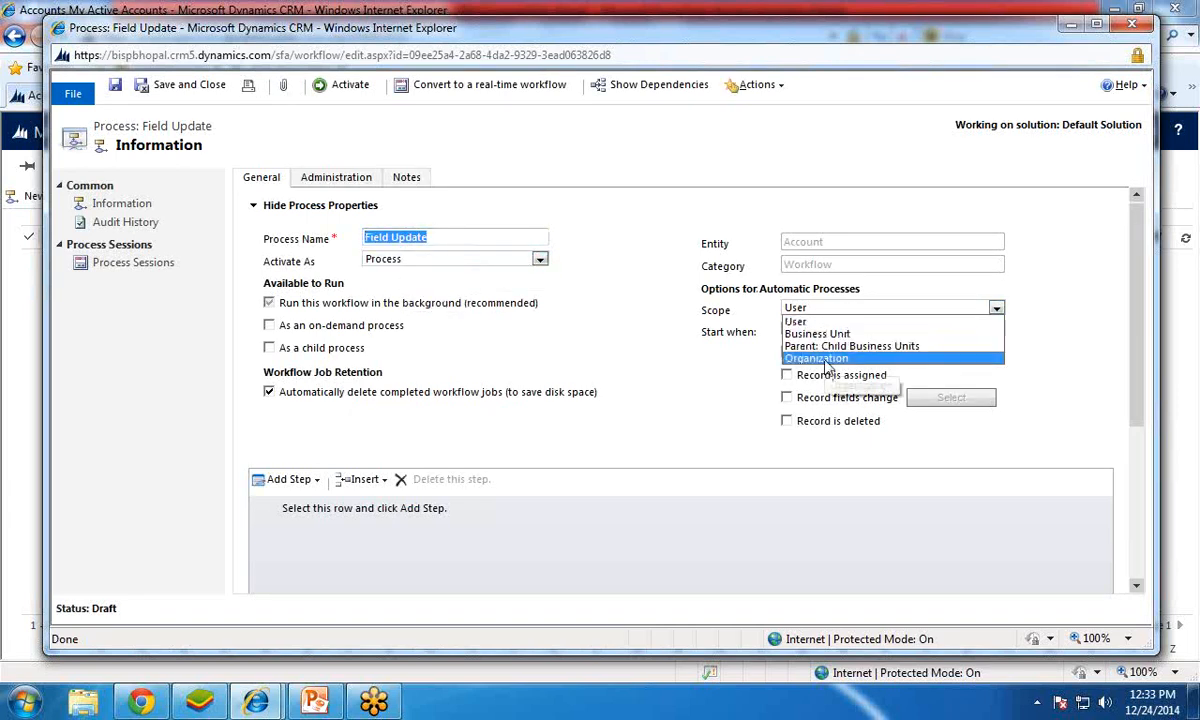
pyautogui.click(826, 359)
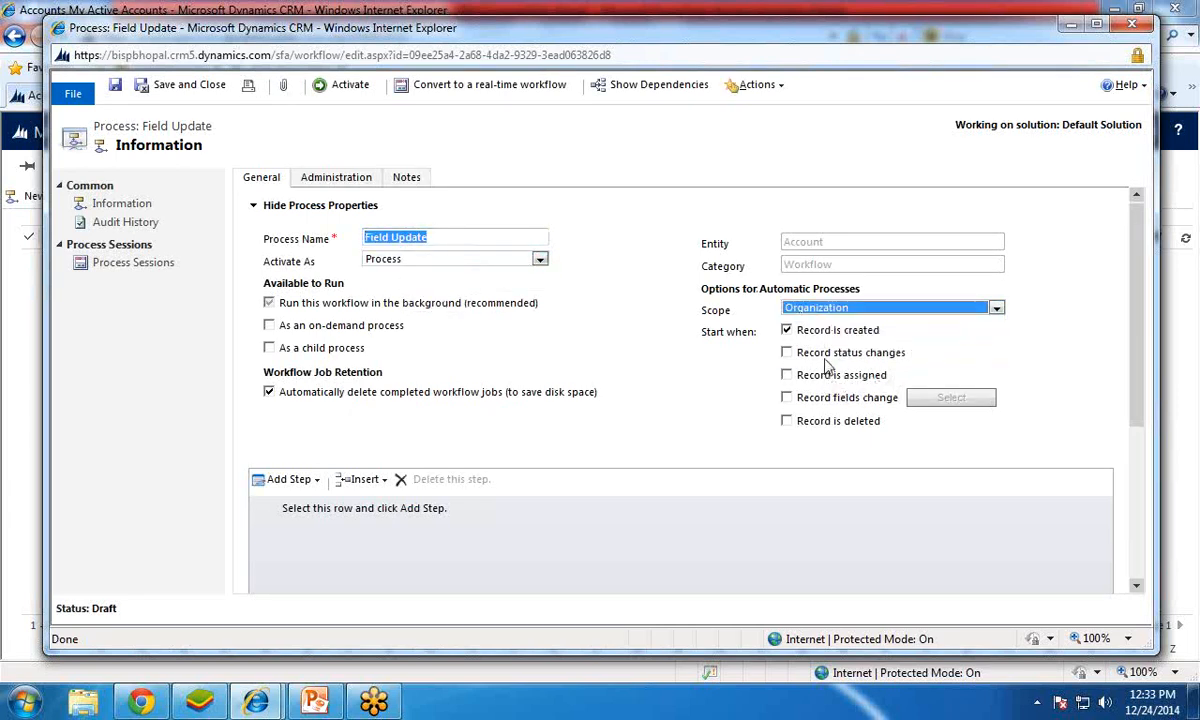
pyautogui.click(269, 325)
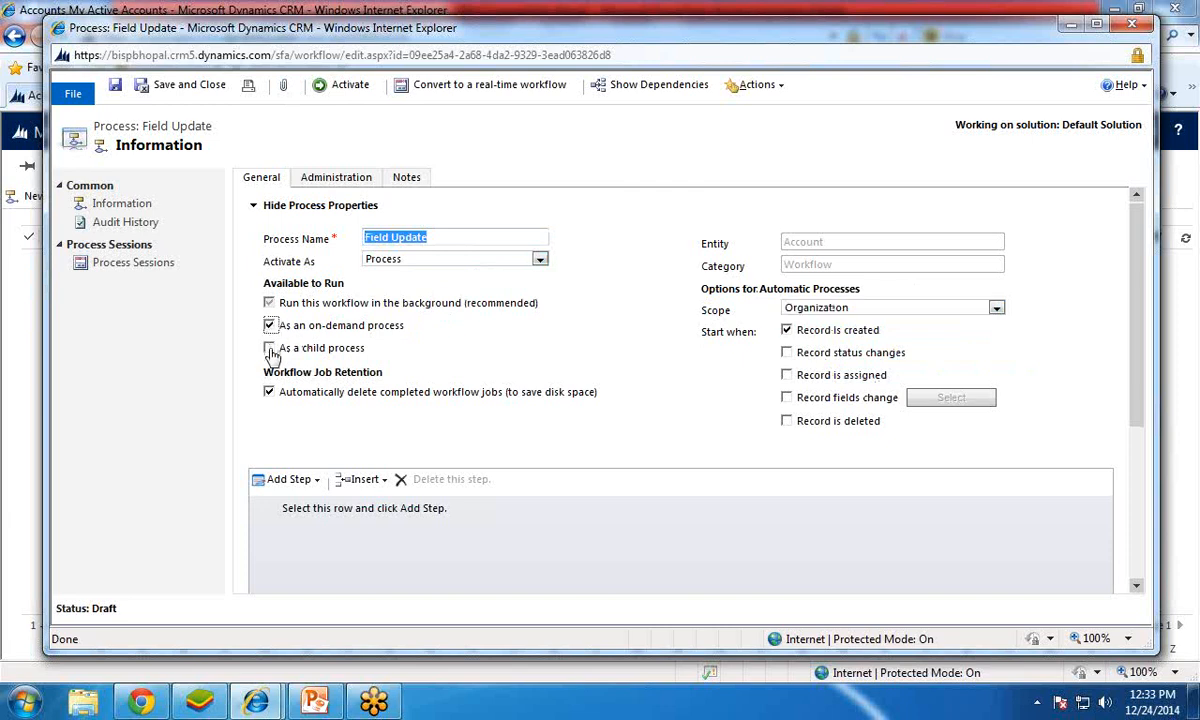
# Start the workflow when record fields change instead of on record creation, and monitor the Main Phone field.
pyautogui.click(787, 331)
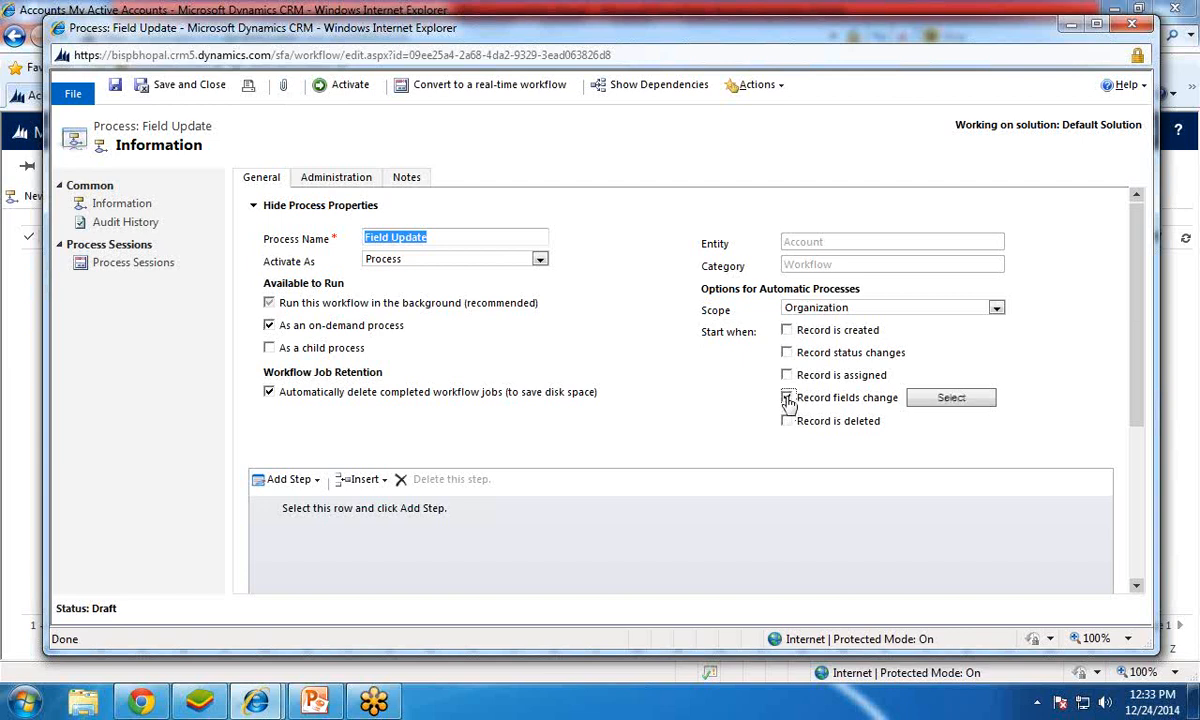
pyautogui.click(951, 398)
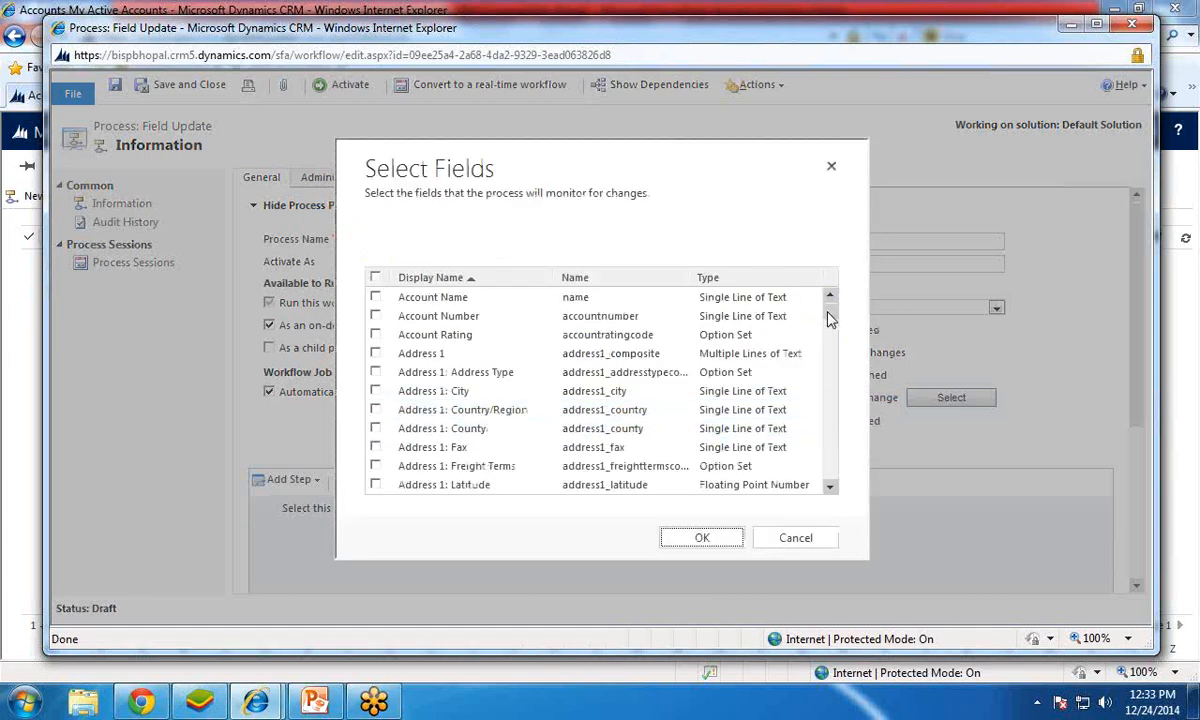
pyautogui.moveTo(829, 318); pyautogui.dragTo(822, 428)
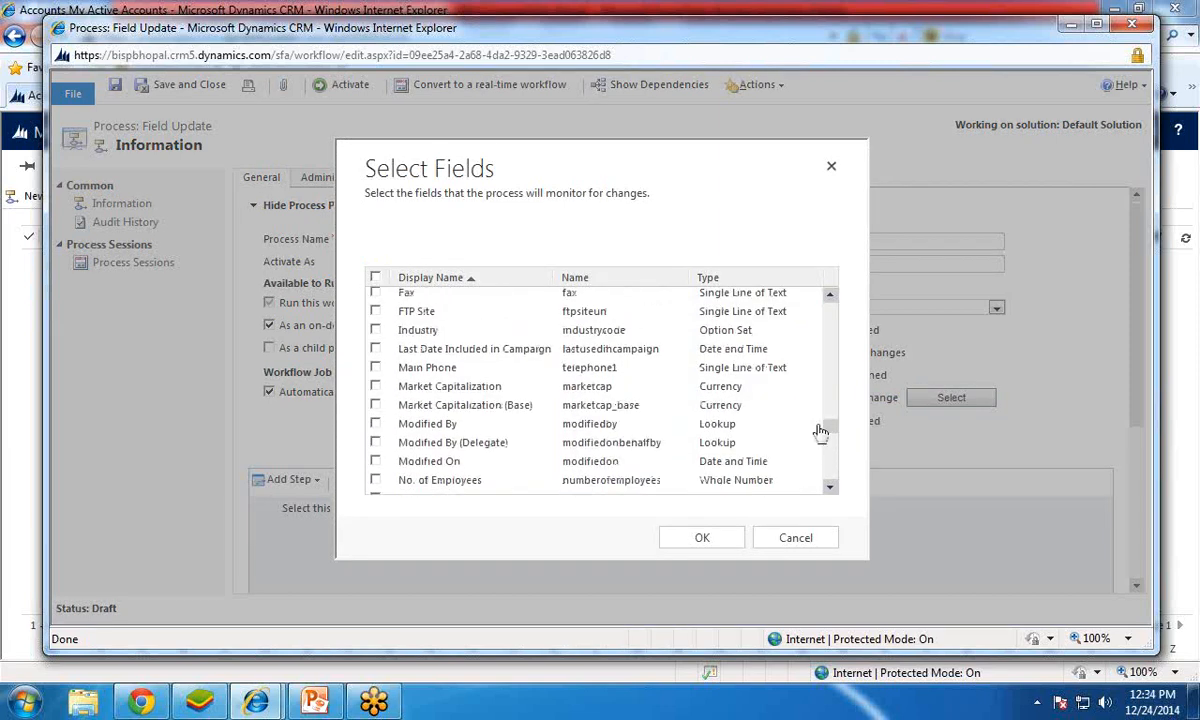
pyautogui.click(375, 368)
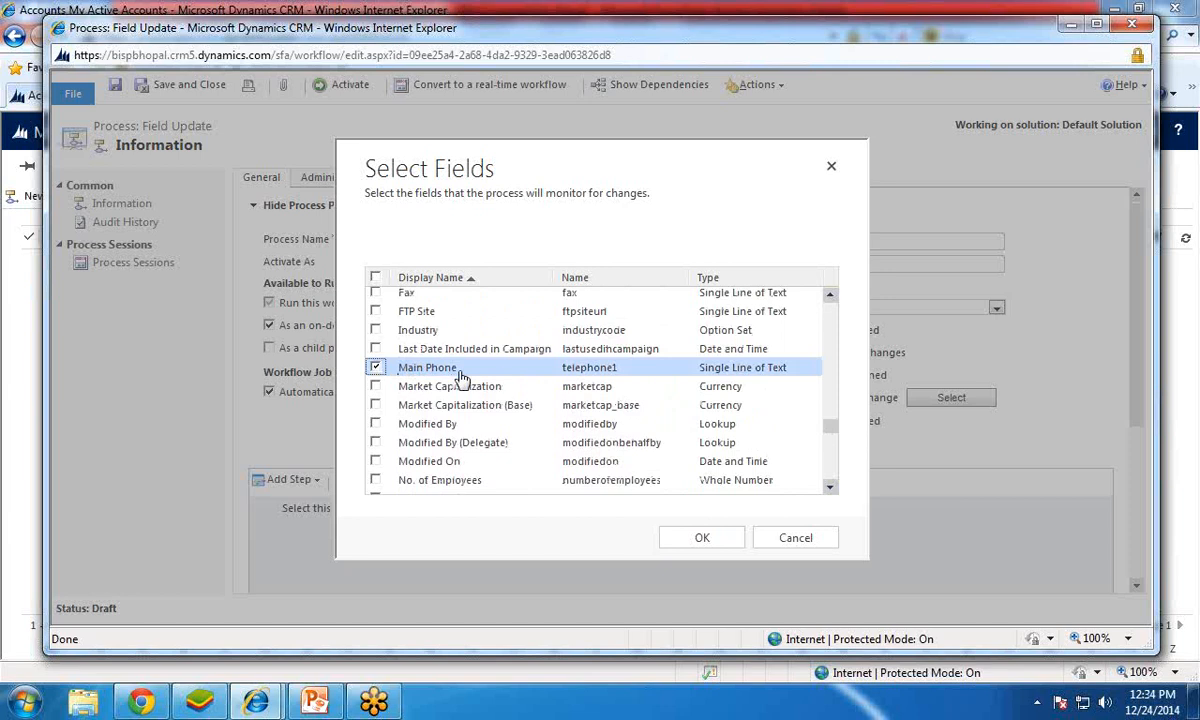
# Open the A. Datum Corporation (sample) account record from the Sales accounts list.
pyautogui.click(15, 374)
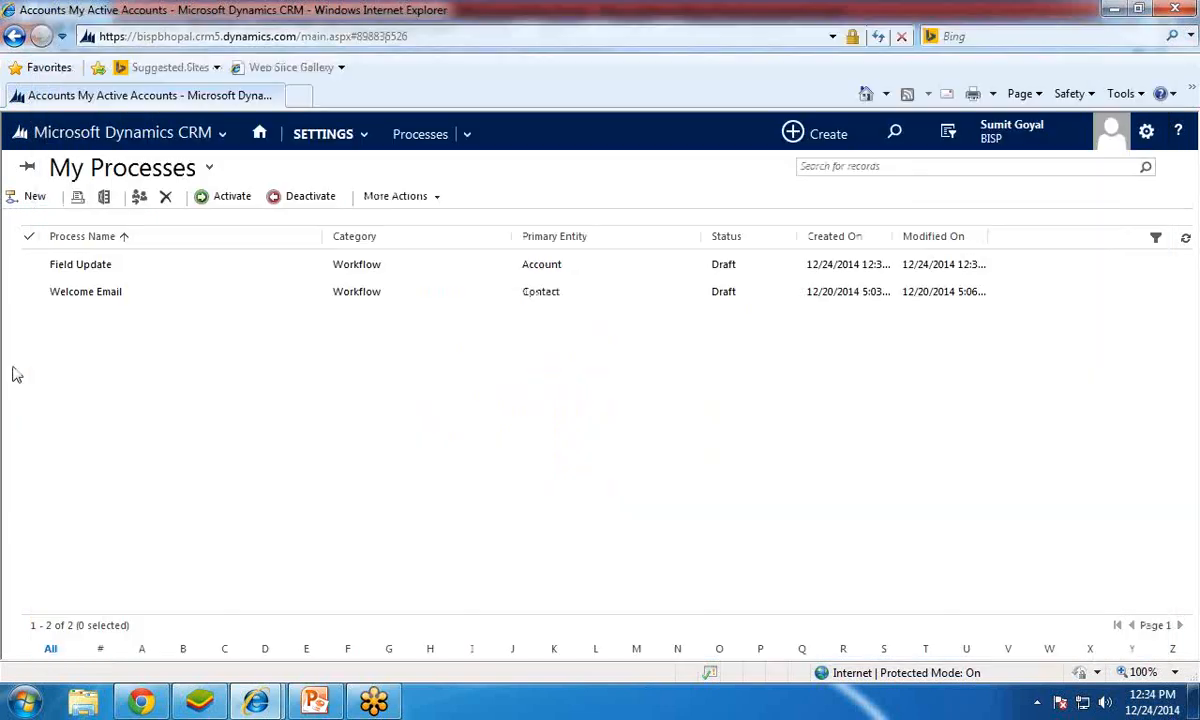
pyautogui.click(82, 133)
pyautogui.click(87, 210)
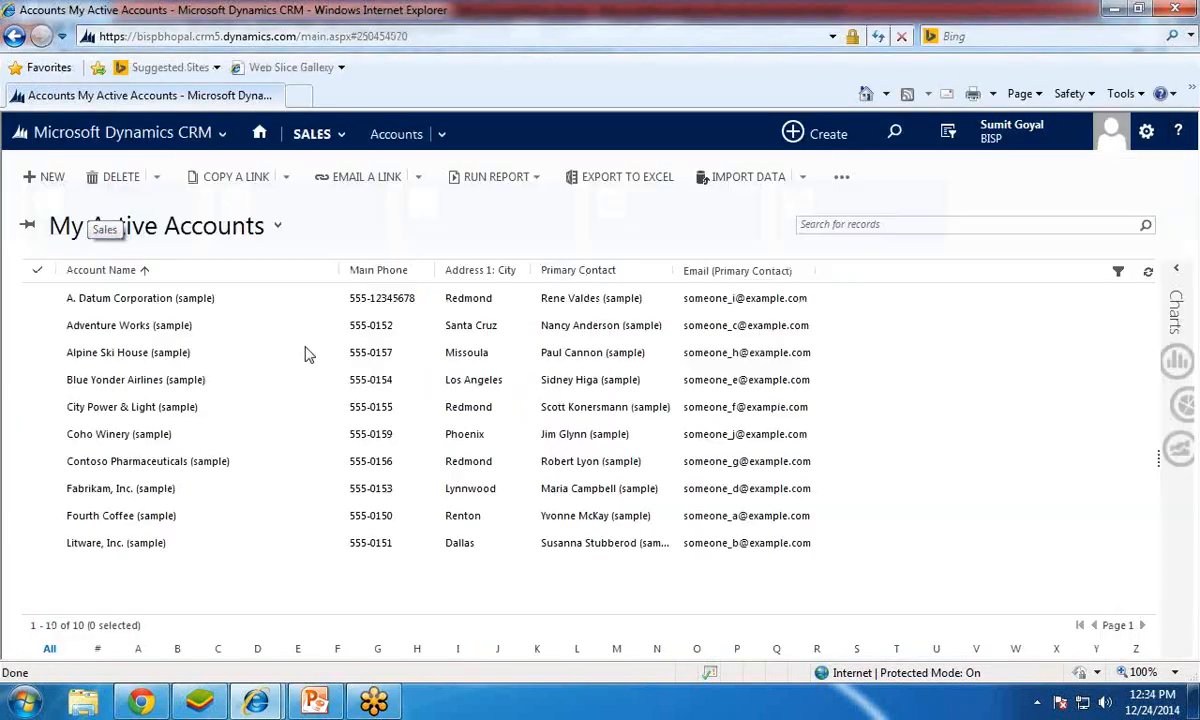
pyautogui.click(113, 300)
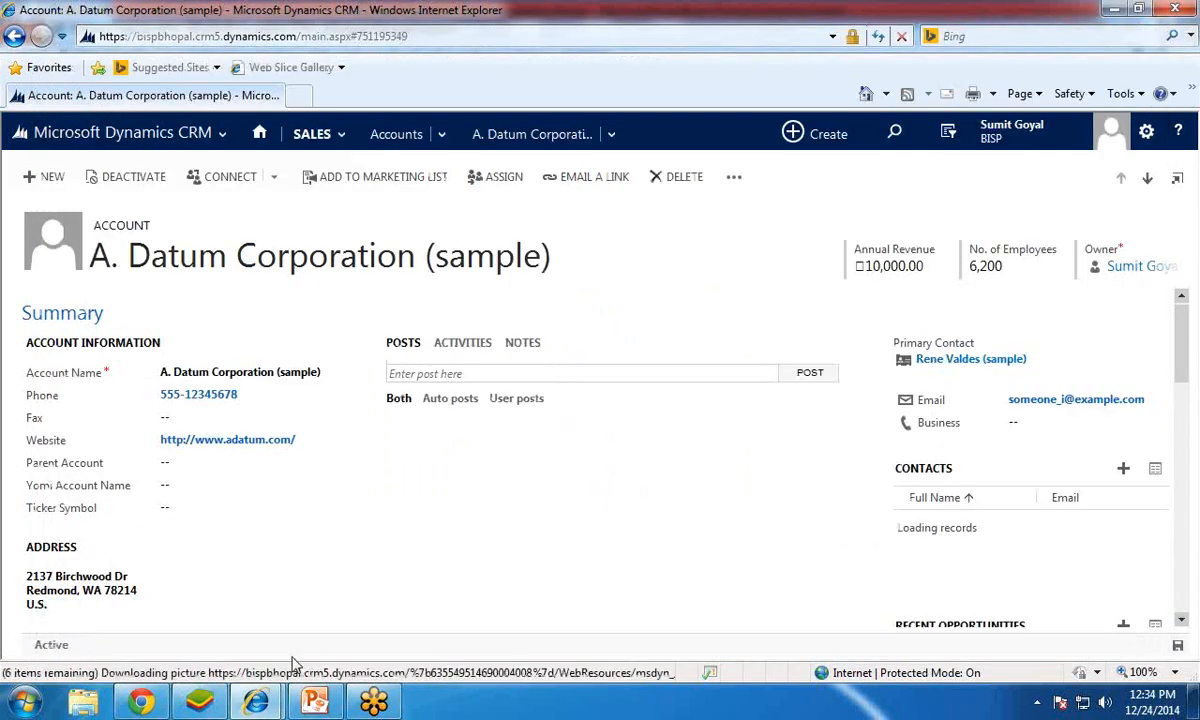
# Return to the Field Update process window and add an Update Record step for the Account entity.
pyautogui.moveTo(255, 700)
pyautogui.click(378, 624)
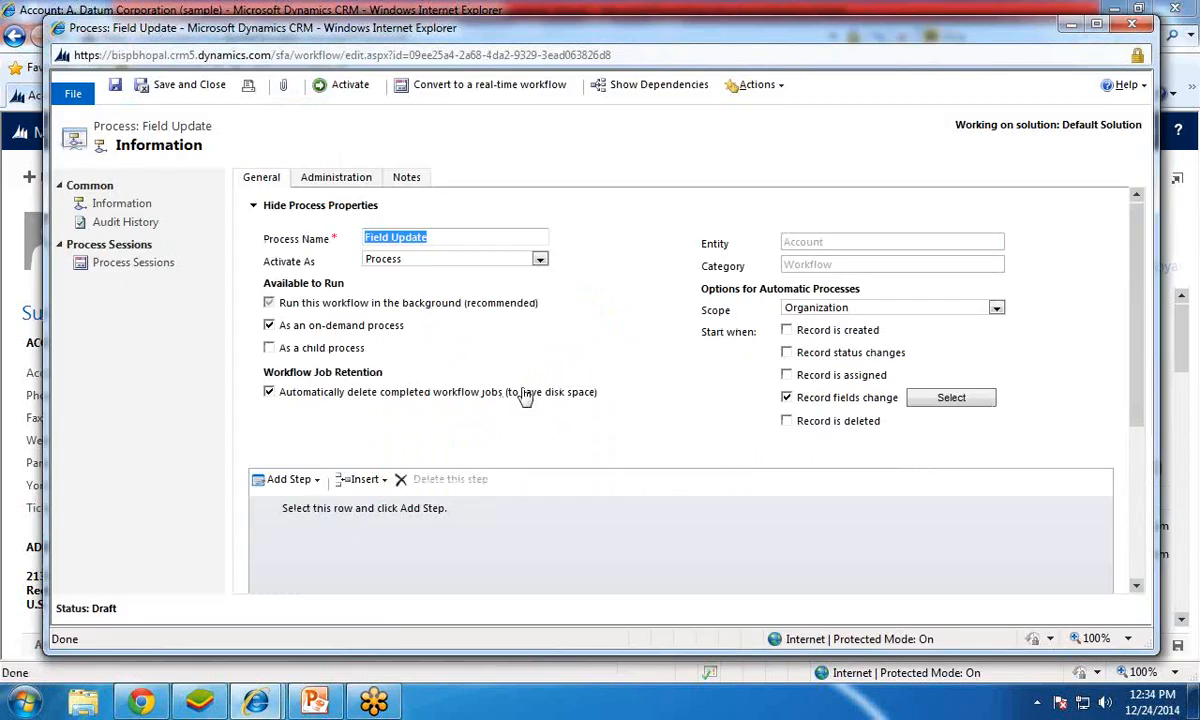
pyautogui.scroll(-3, 485, 388)
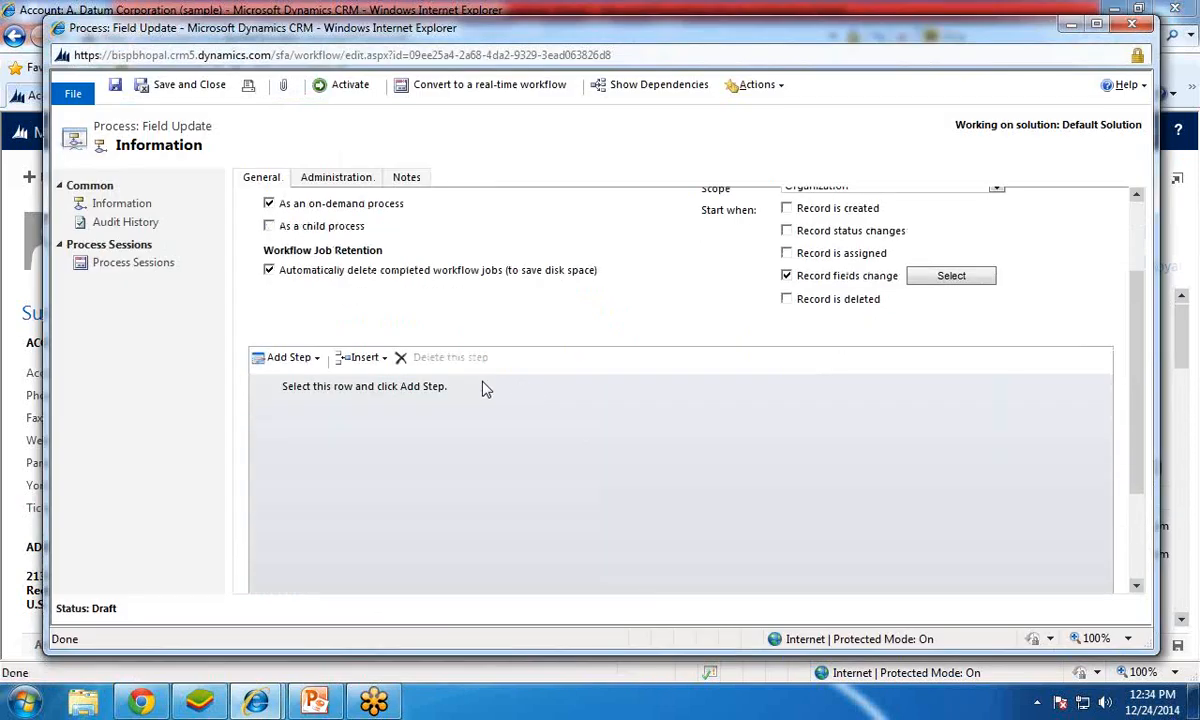
pyautogui.click(317, 358)
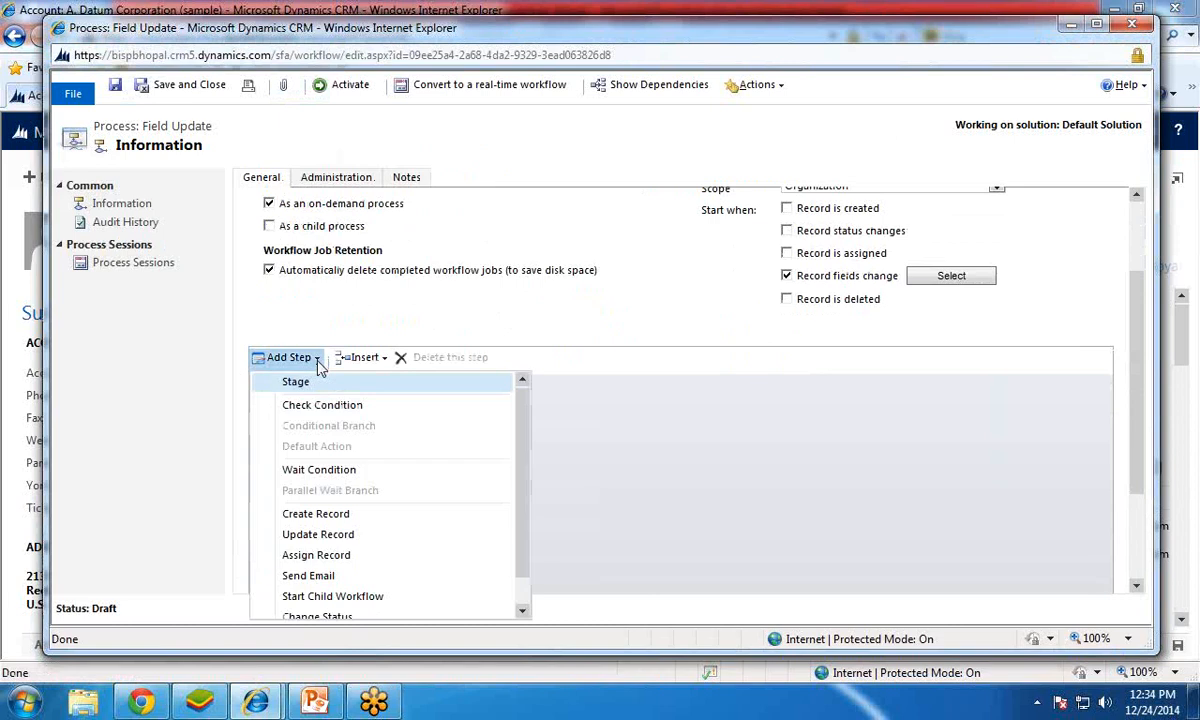
pyautogui.click(330, 540)
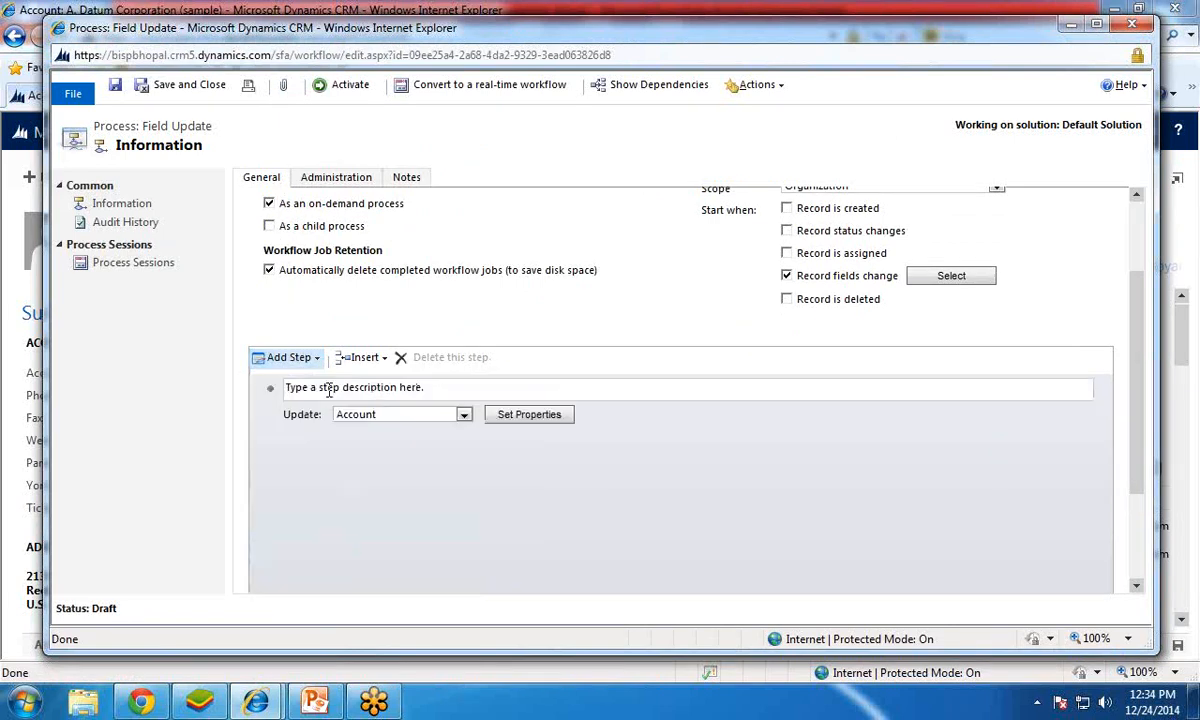
pyautogui.click(303, 358)
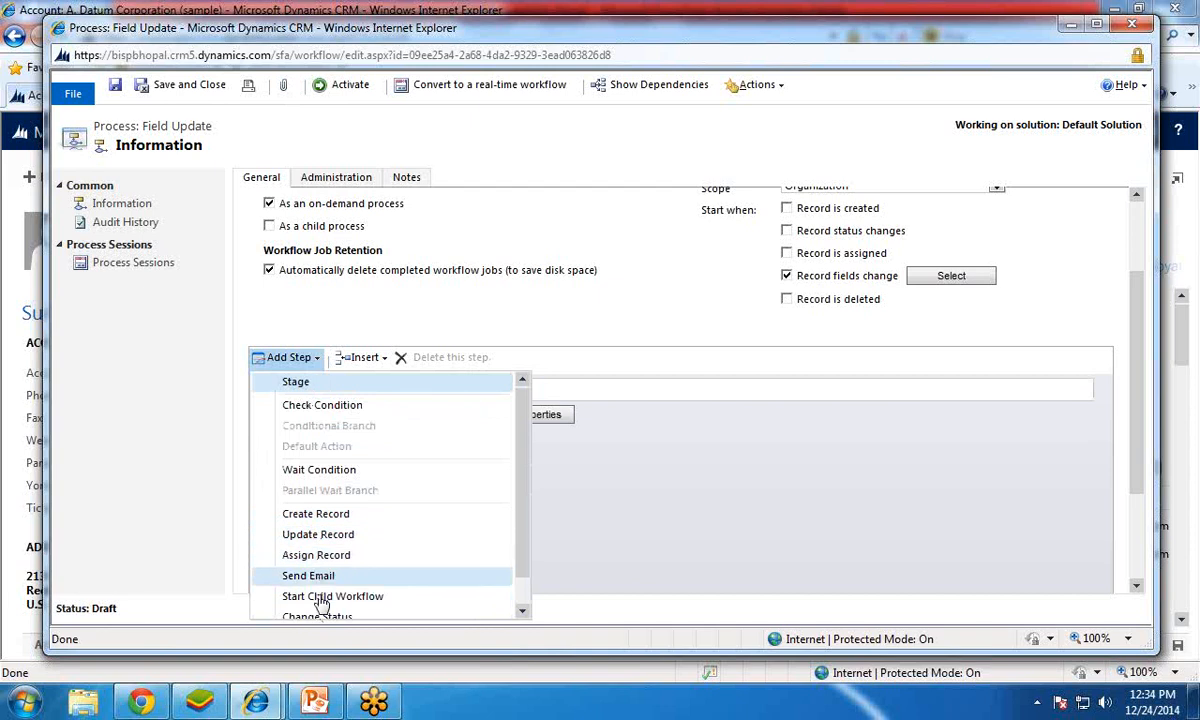
pyautogui.scroll(-1, 328, 590)
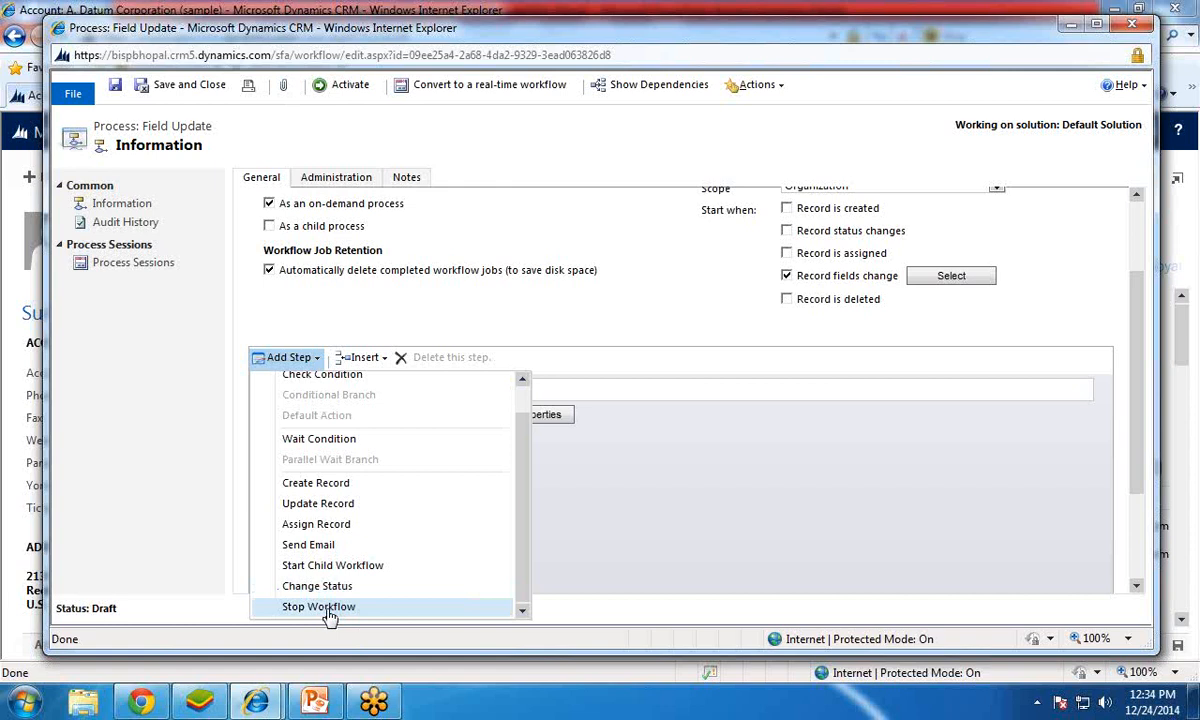
pyautogui.click(318, 503)
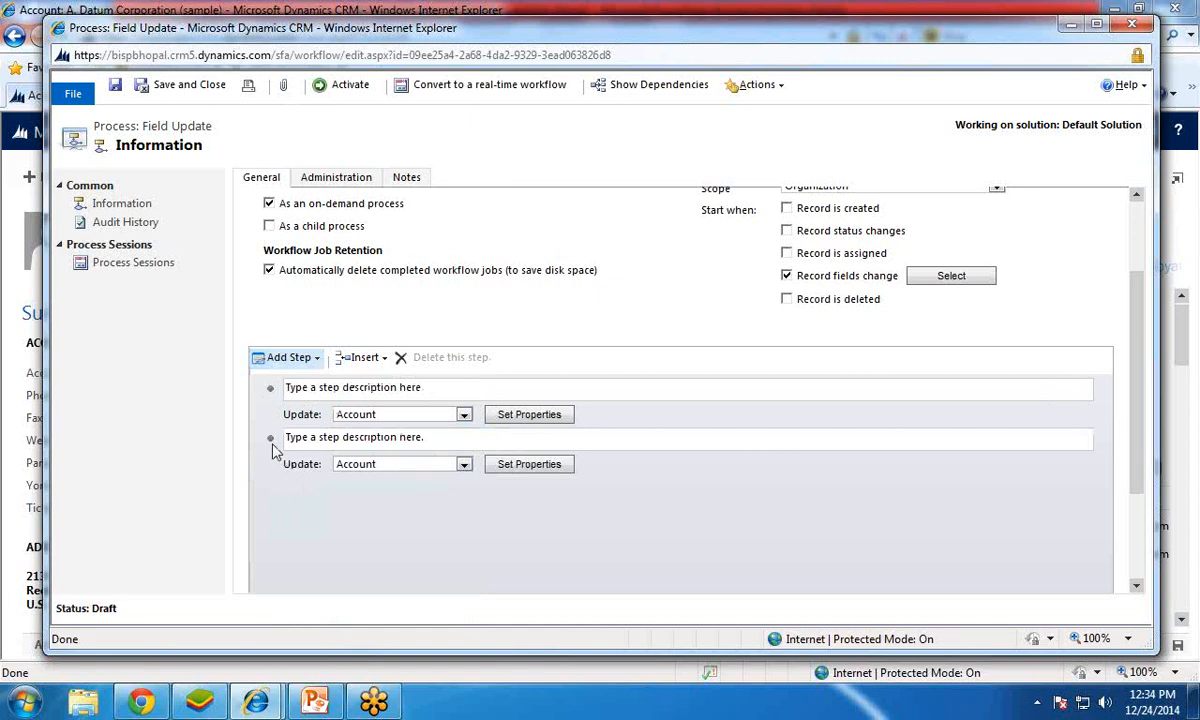
pyautogui.click(672, 453)
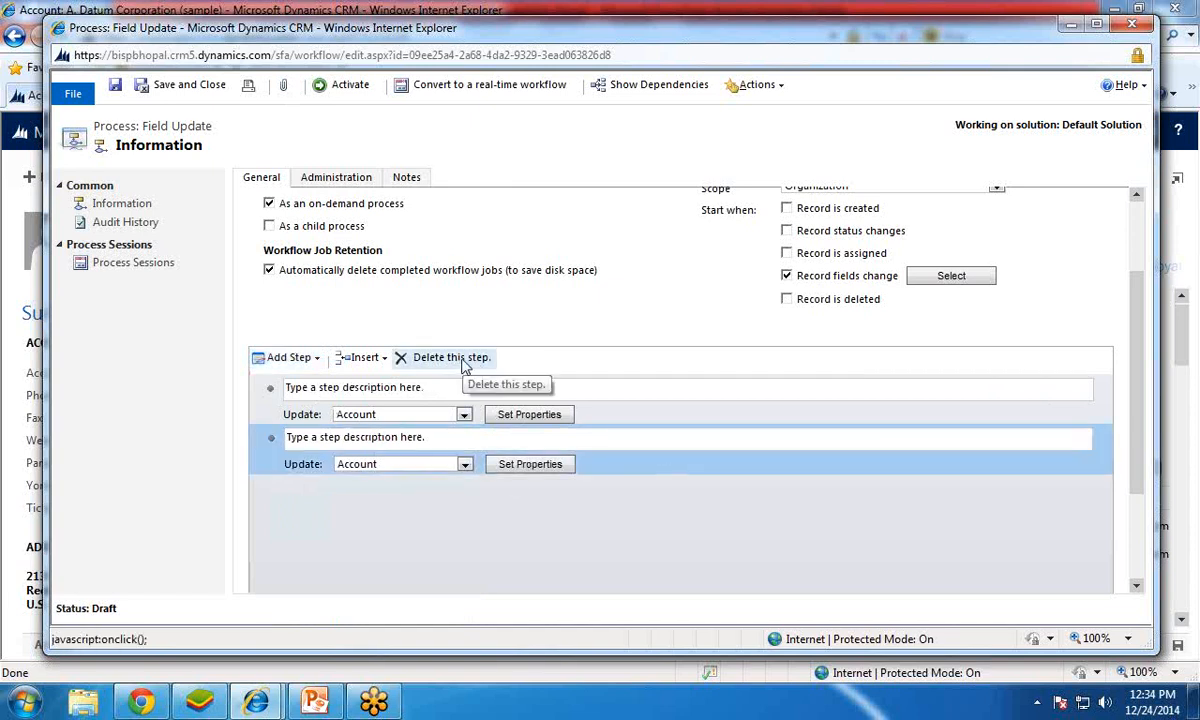
pyautogui.click(462, 367)
pyautogui.click(689, 411)
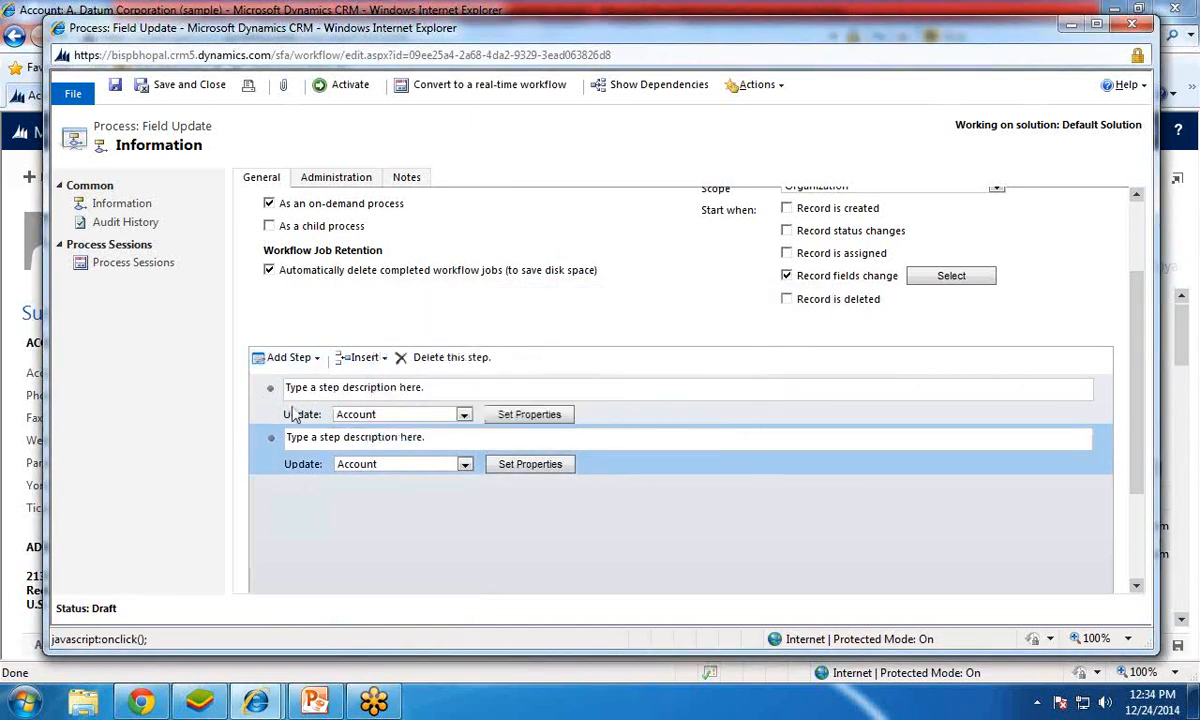
# Describe the update step as Contact Phone Update.
pyautogui.click(390, 390)
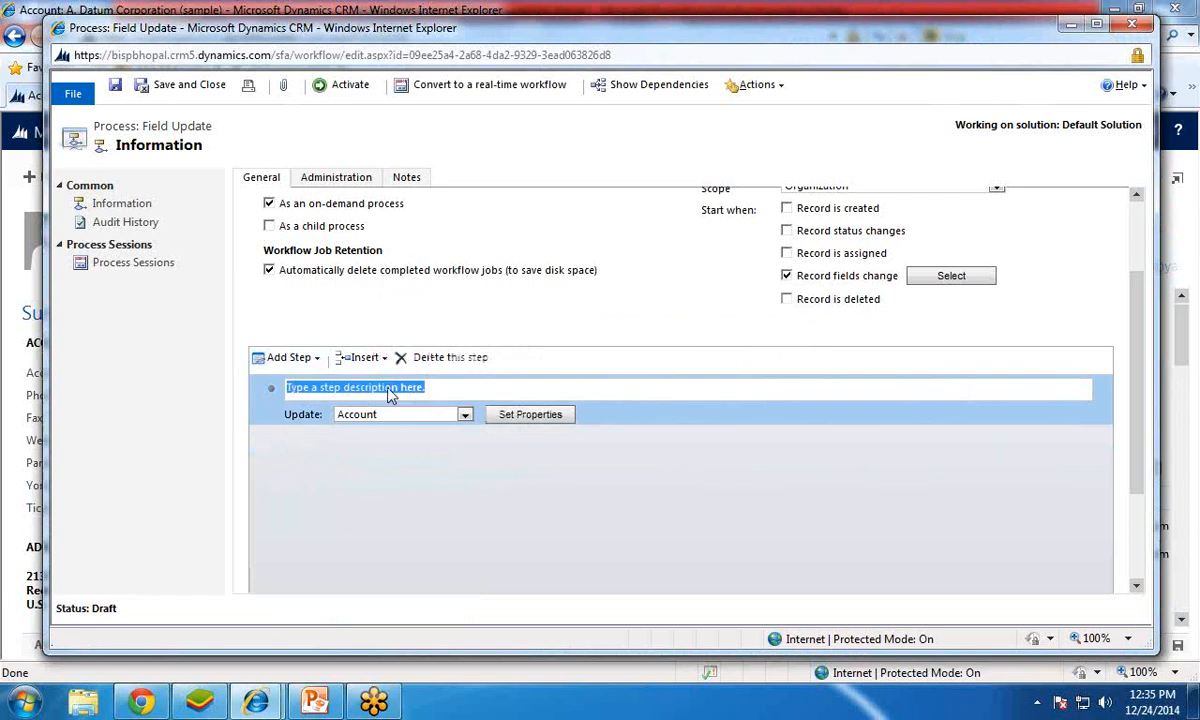
pyautogui.write('Co')
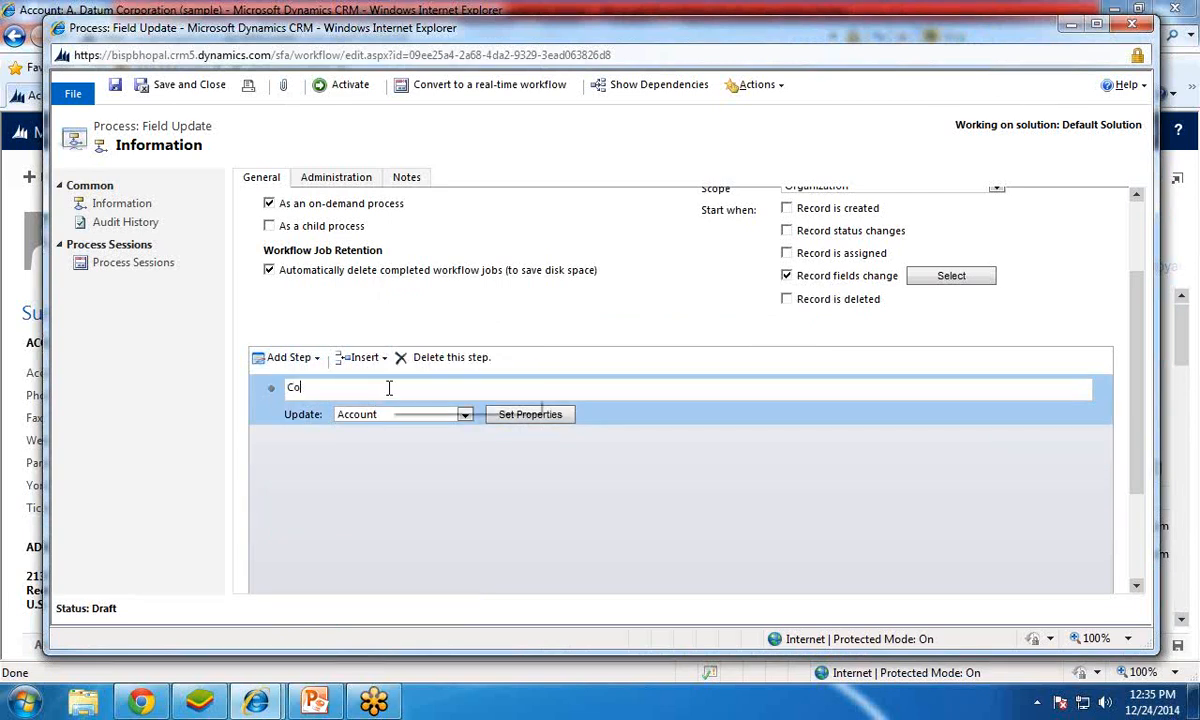
pyautogui.write('ntact P')
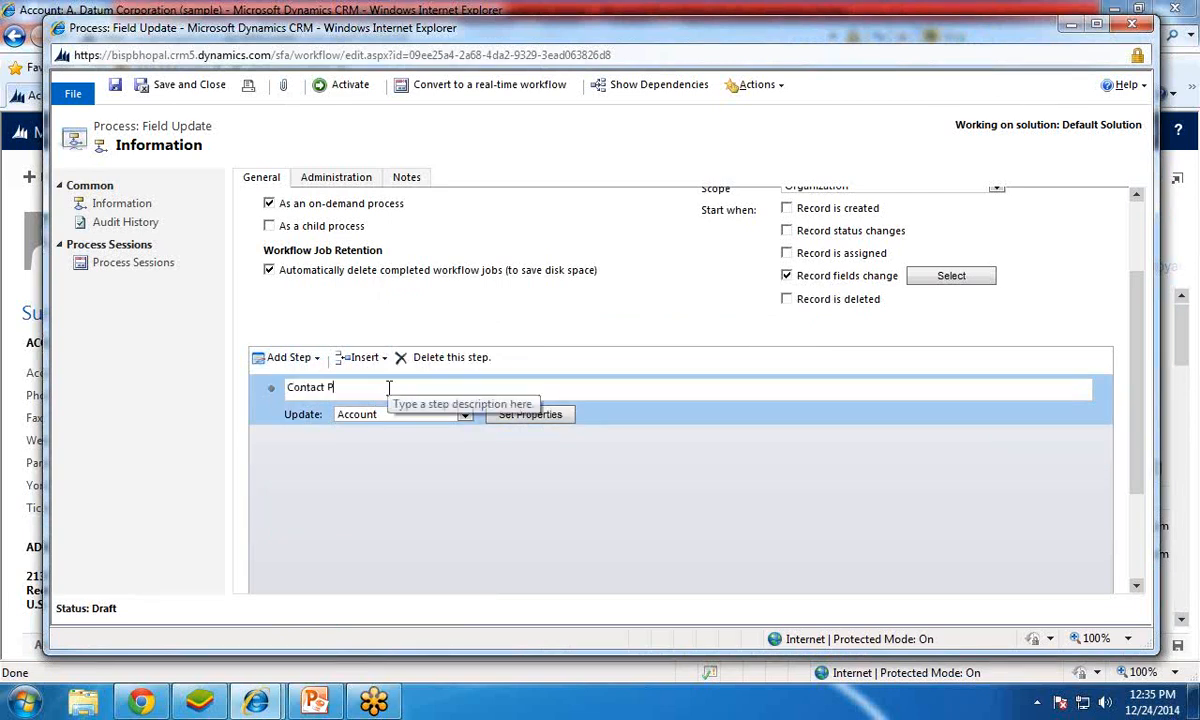
pyautogui.write('hone Updated')
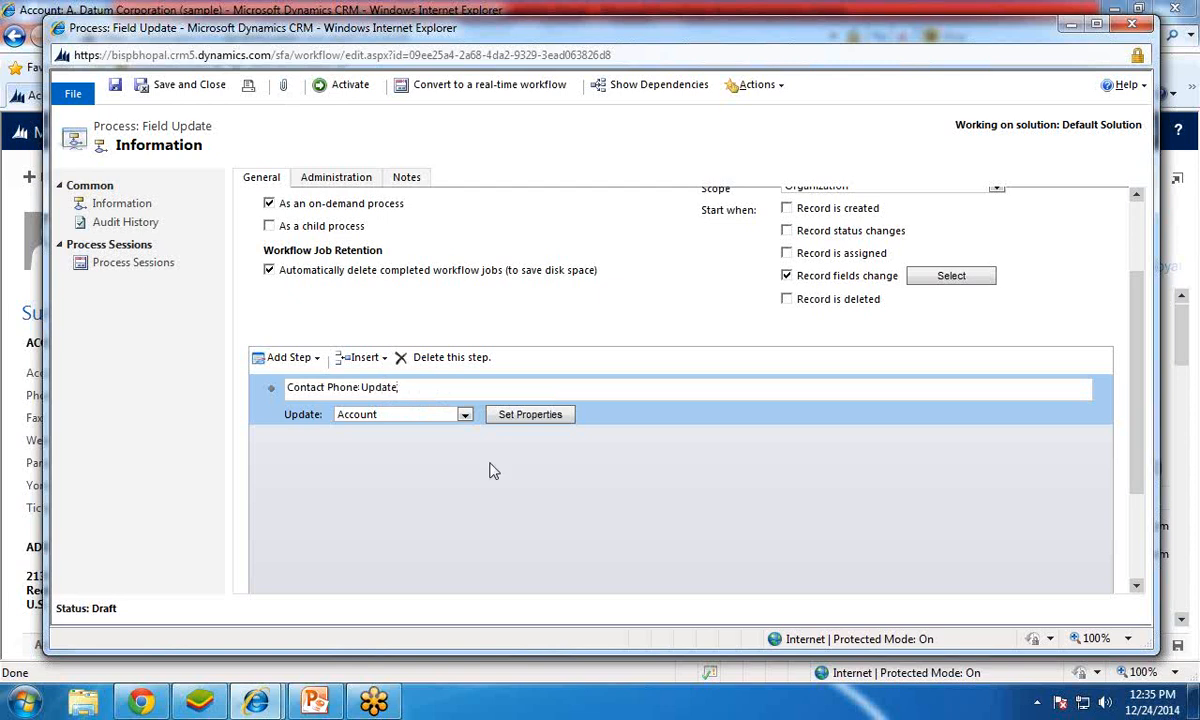
# Check the primary contact on the A. Datum Corporation account record, and set the update step's target to Primary Contact.
pyautogui.click(415, 416)
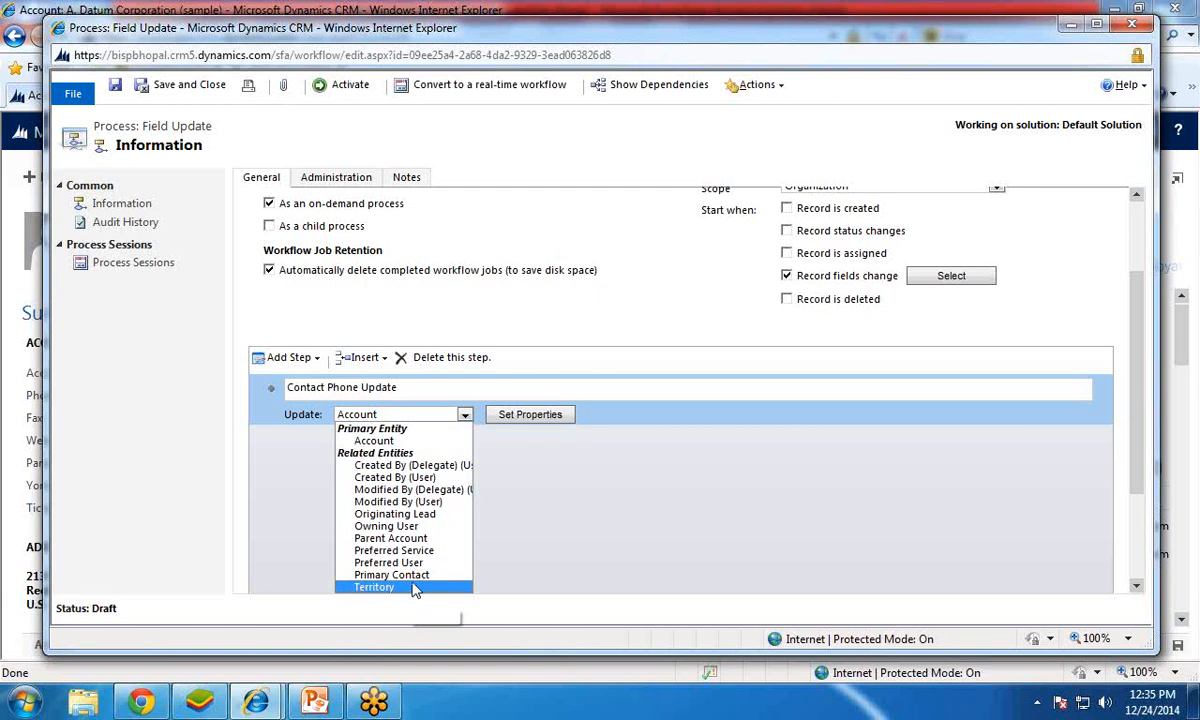
pyautogui.click(6, 168)
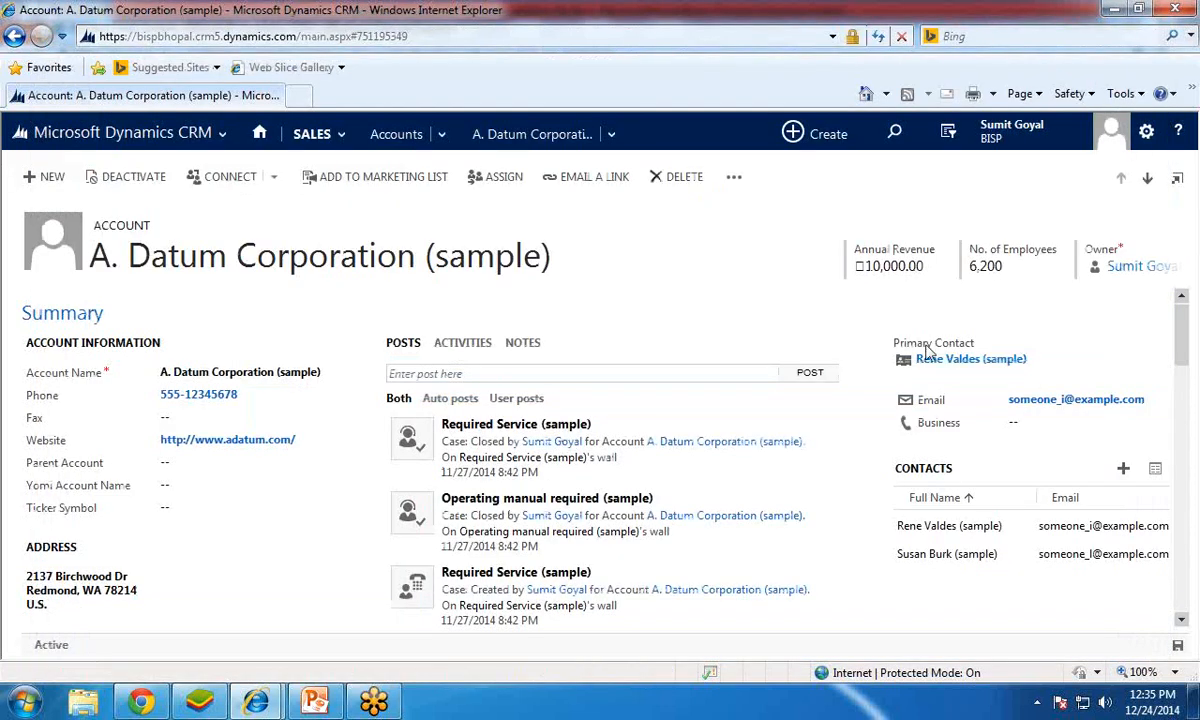
pyautogui.moveTo(258, 703)
pyautogui.click(370, 645)
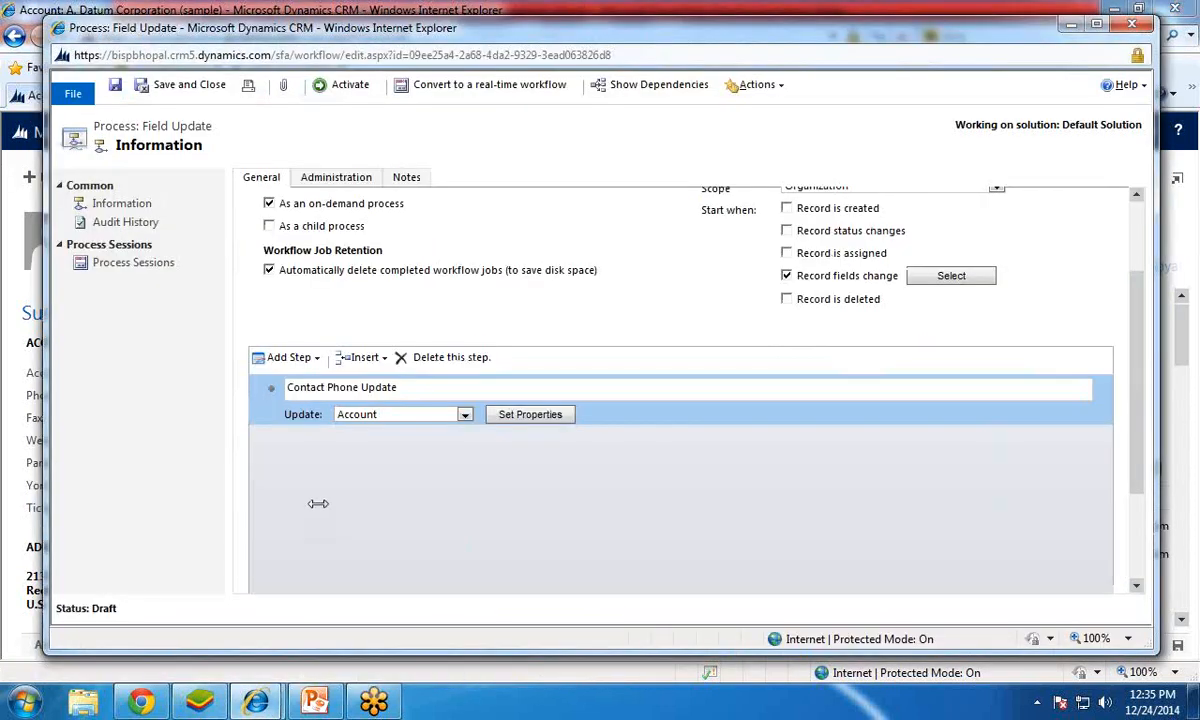
pyautogui.click(448, 414)
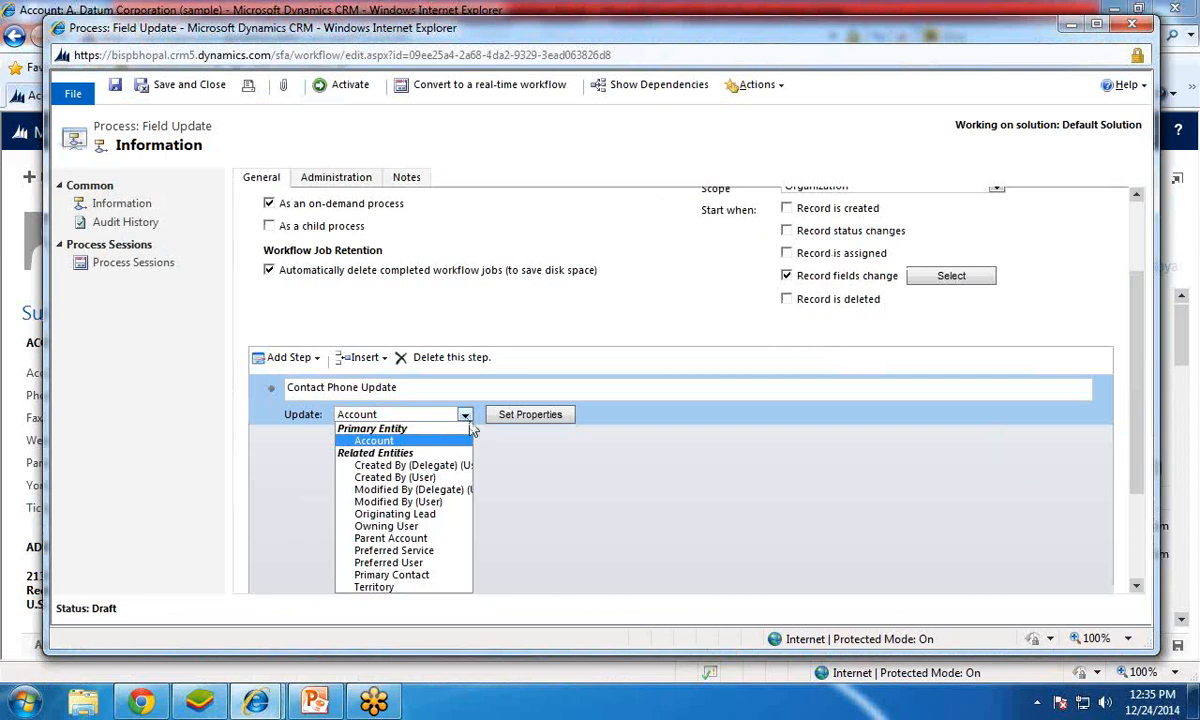
pyautogui.click(448, 414)
pyautogui.click(448, 414)
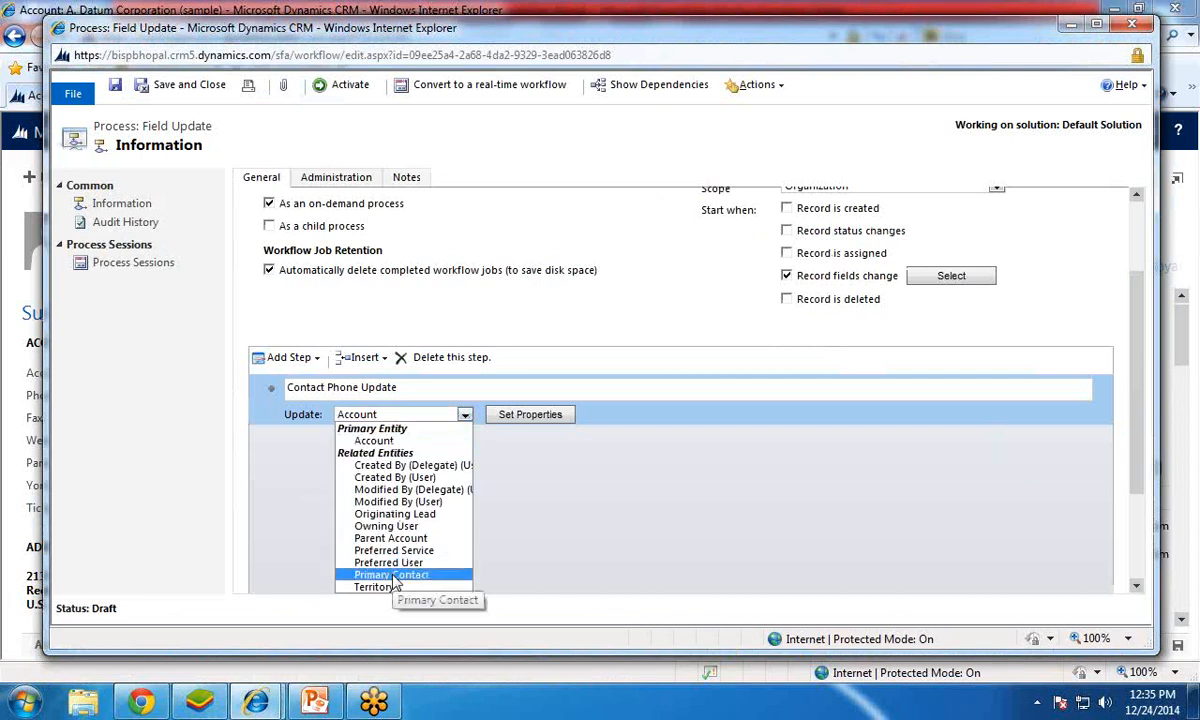
pyautogui.click(393, 577)
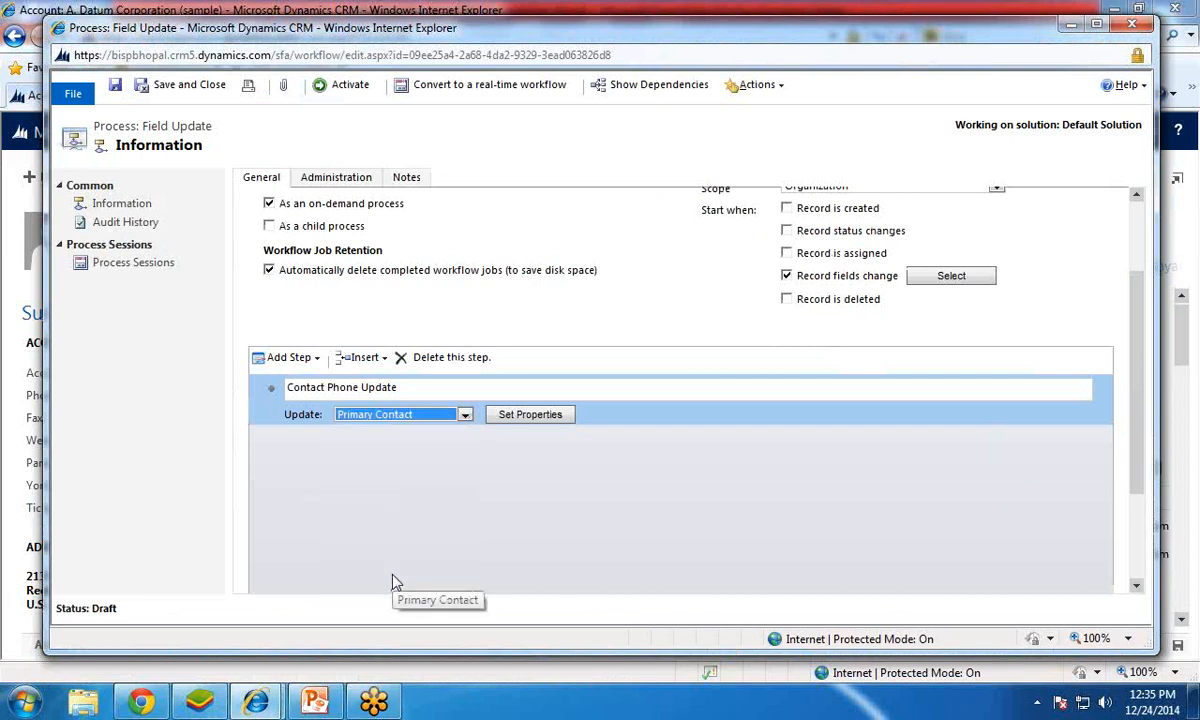
# Open the properties of the Primary Contact update and compare them with the Phone field on the account record.
pyautogui.click(531, 418)
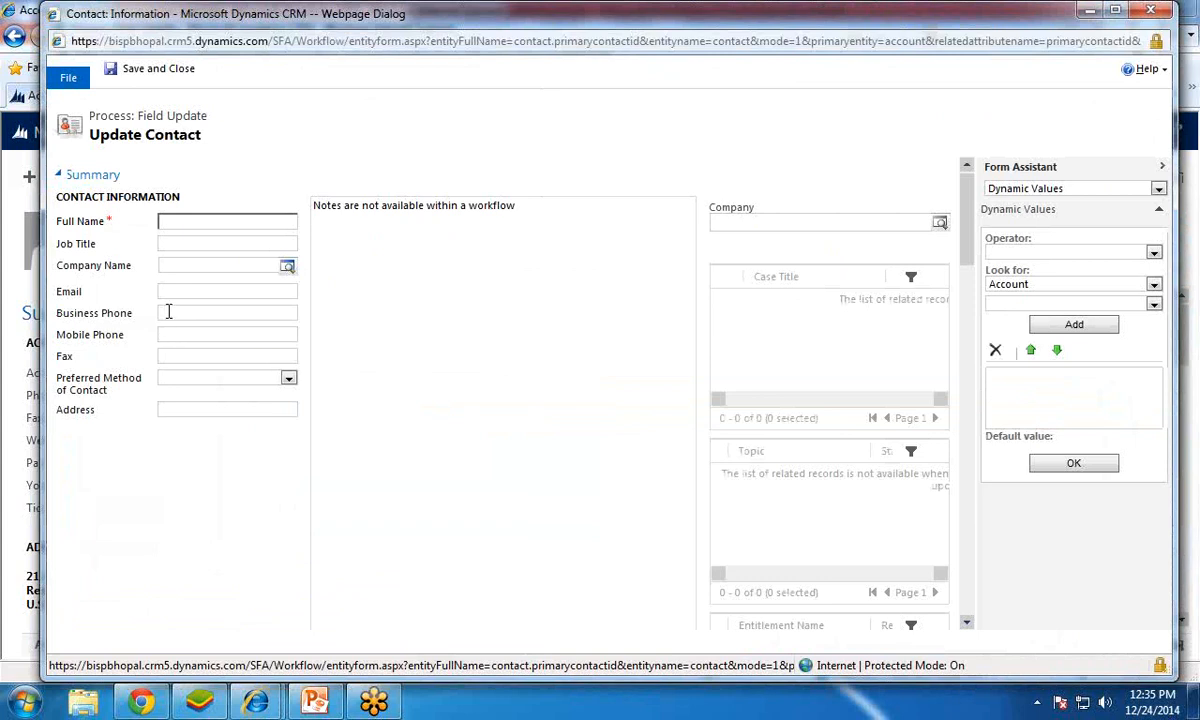
pyautogui.click(4, 197)
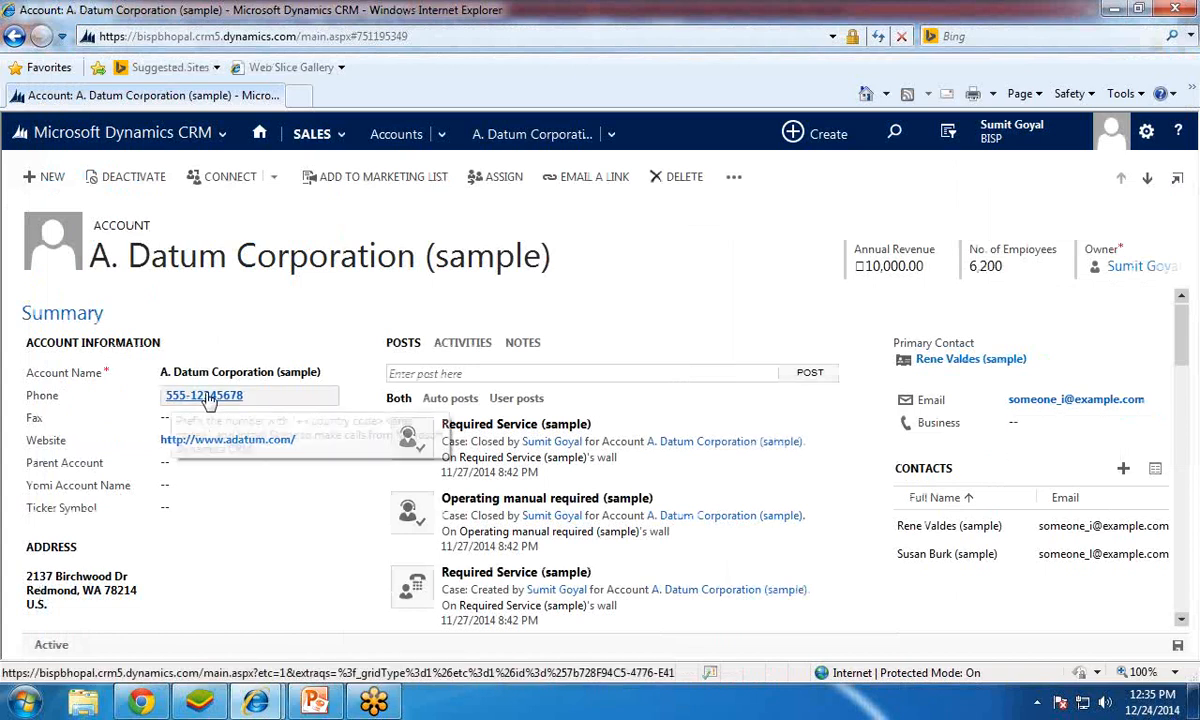
pyautogui.moveTo(256, 700)
pyautogui.click(358, 638)
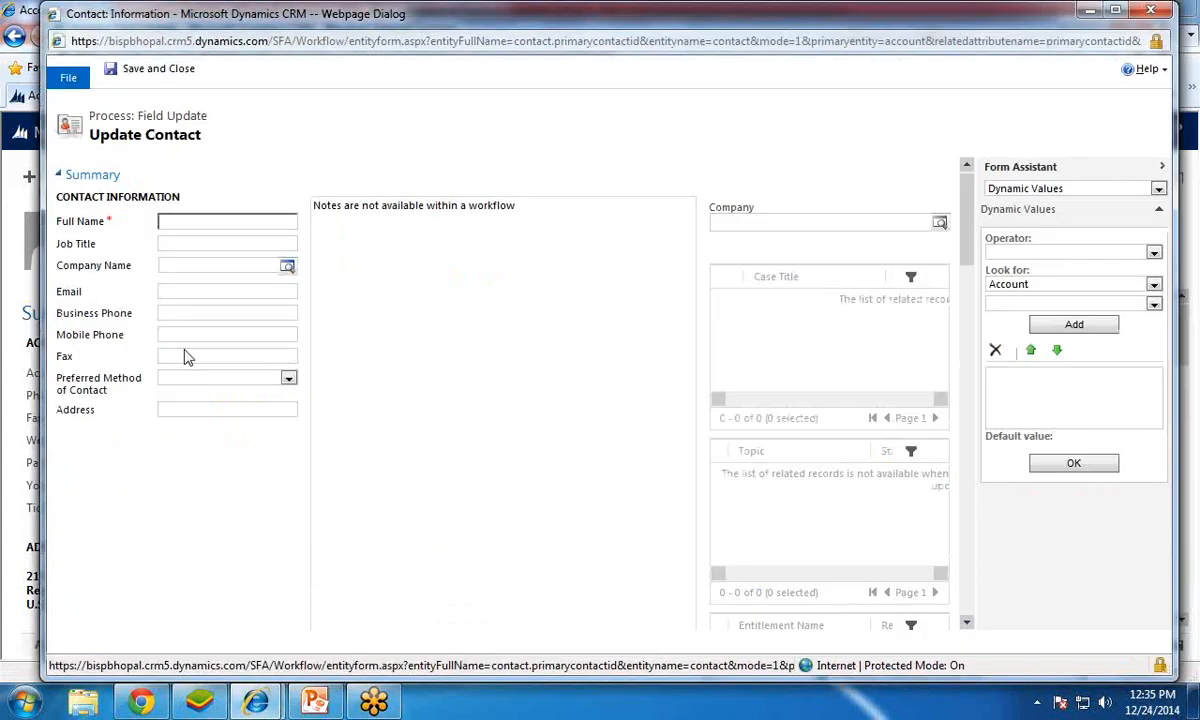
# Set the contact's Business Phone to the dynamic value Main Phone from Account, and save and close the update form.
pyautogui.click(182, 315)
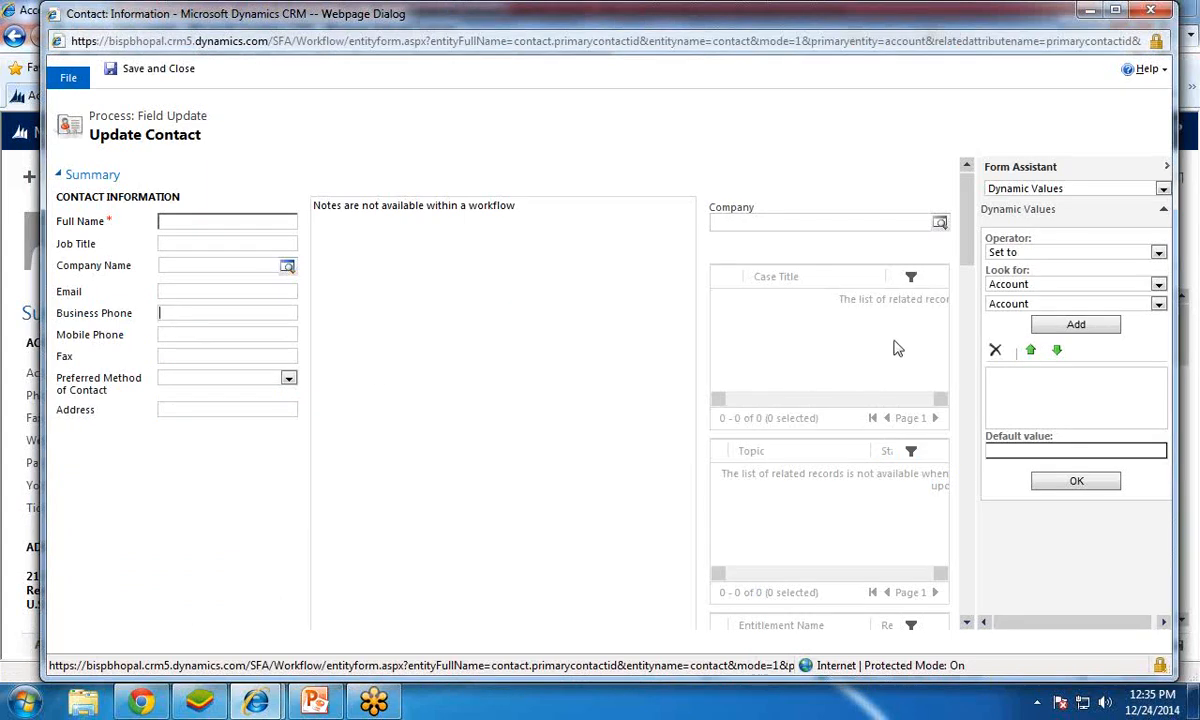
pyautogui.click(1031, 306)
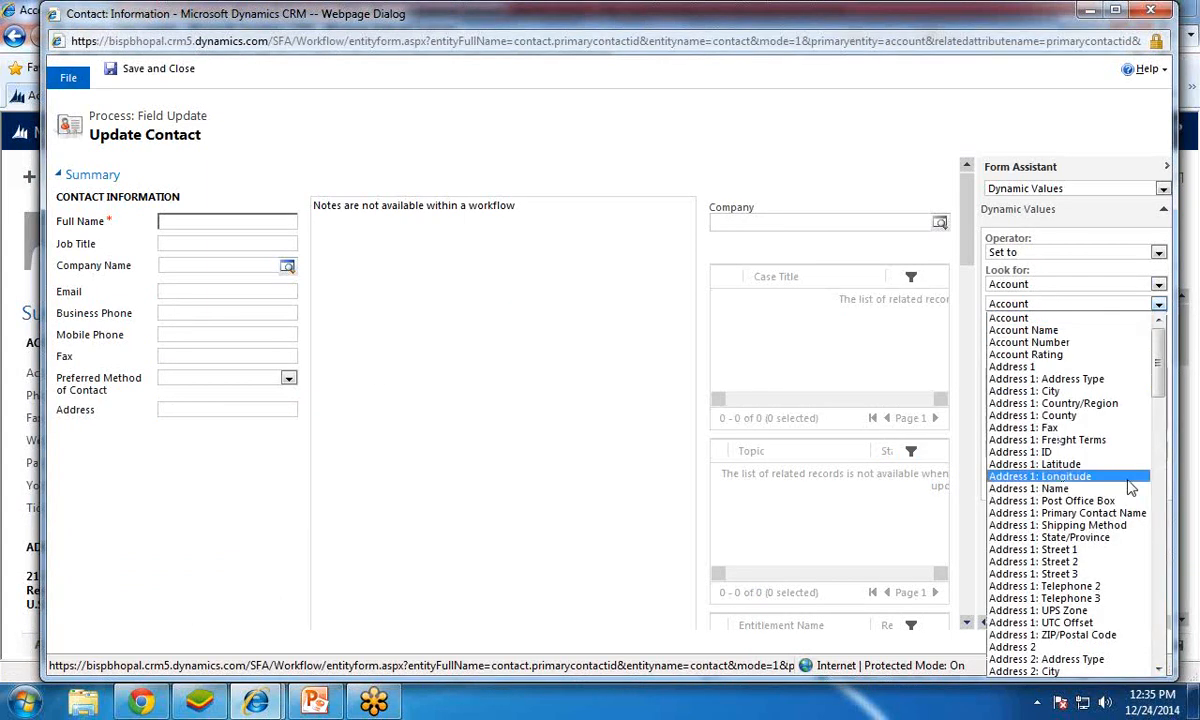
pyautogui.moveTo(1158, 345); pyautogui.dragTo(1160, 590)
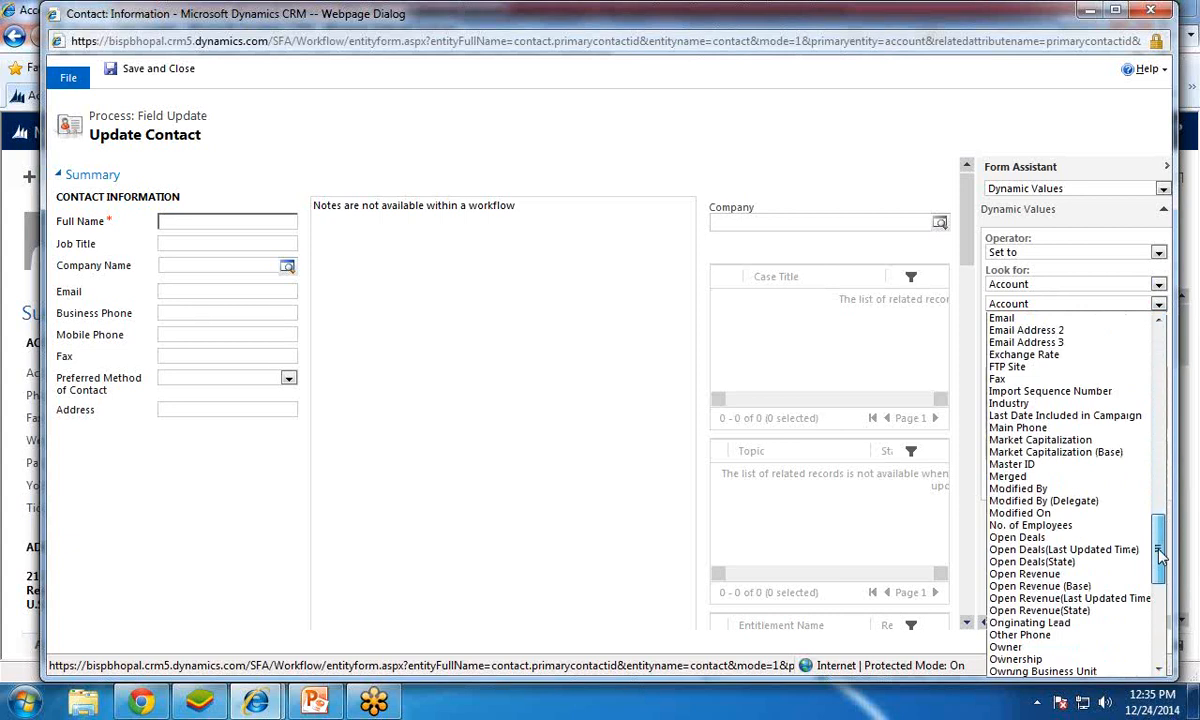
pyautogui.click(1020, 416)
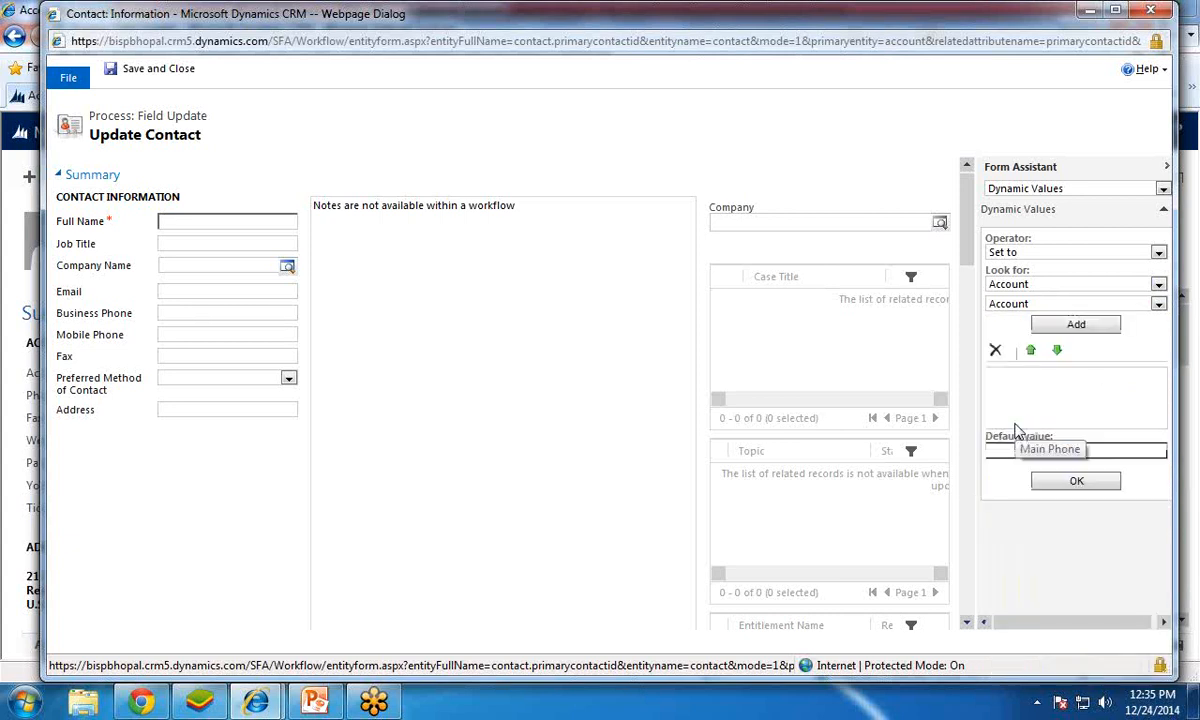
pyautogui.click(1068, 326)
pyautogui.click(1072, 483)
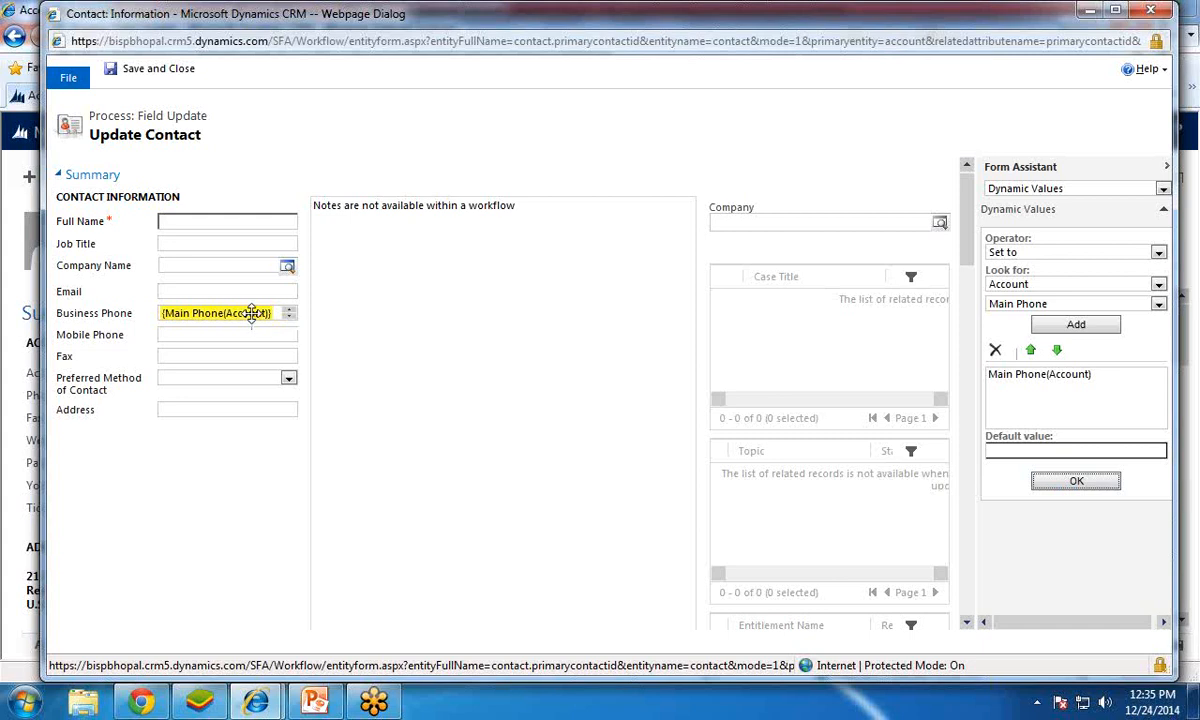
pyautogui.scroll(-3, 442, 450)
pyautogui.scroll(3, 445, 450)
pyautogui.click(143, 70)
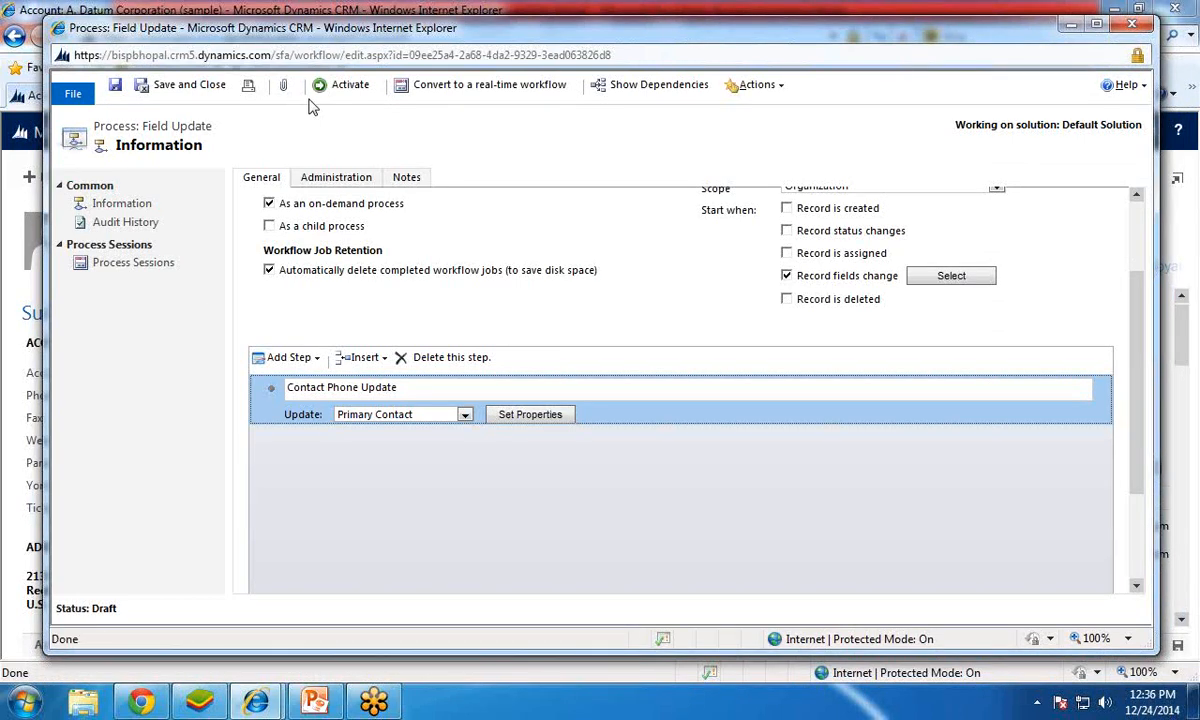
# Activate the Field Update process, confirm the activation, and close the process window.
pyautogui.scroll(3, 510, 516)
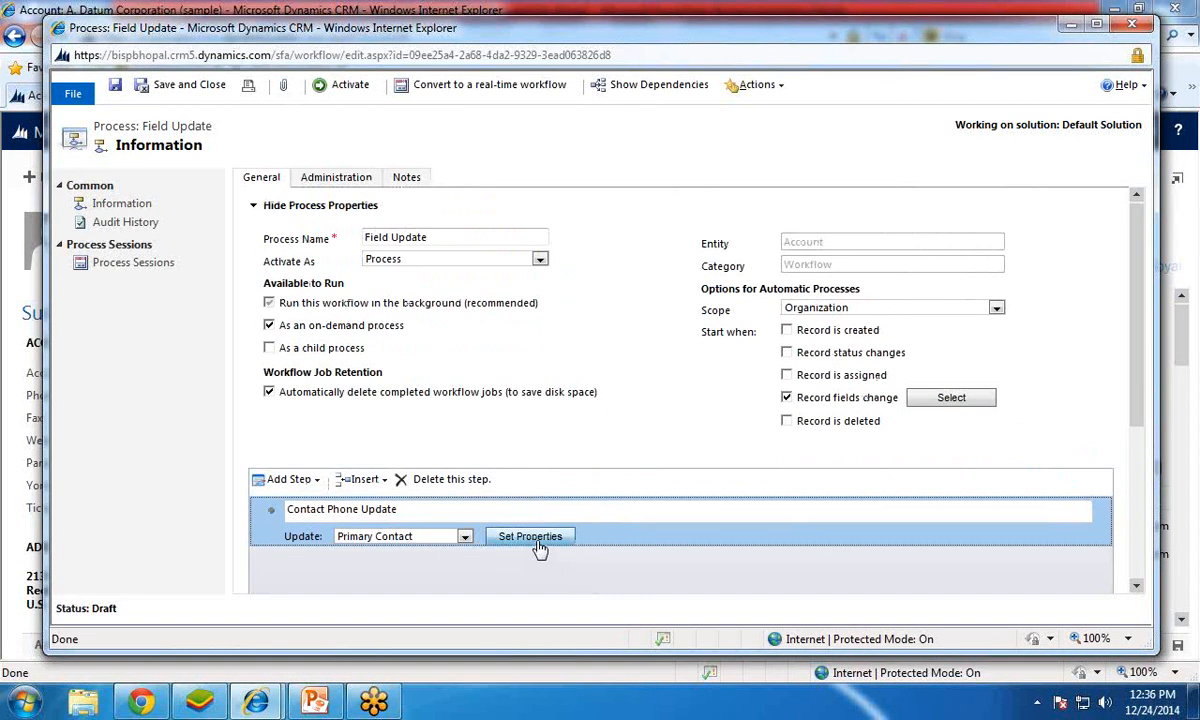
pyautogui.click(332, 89)
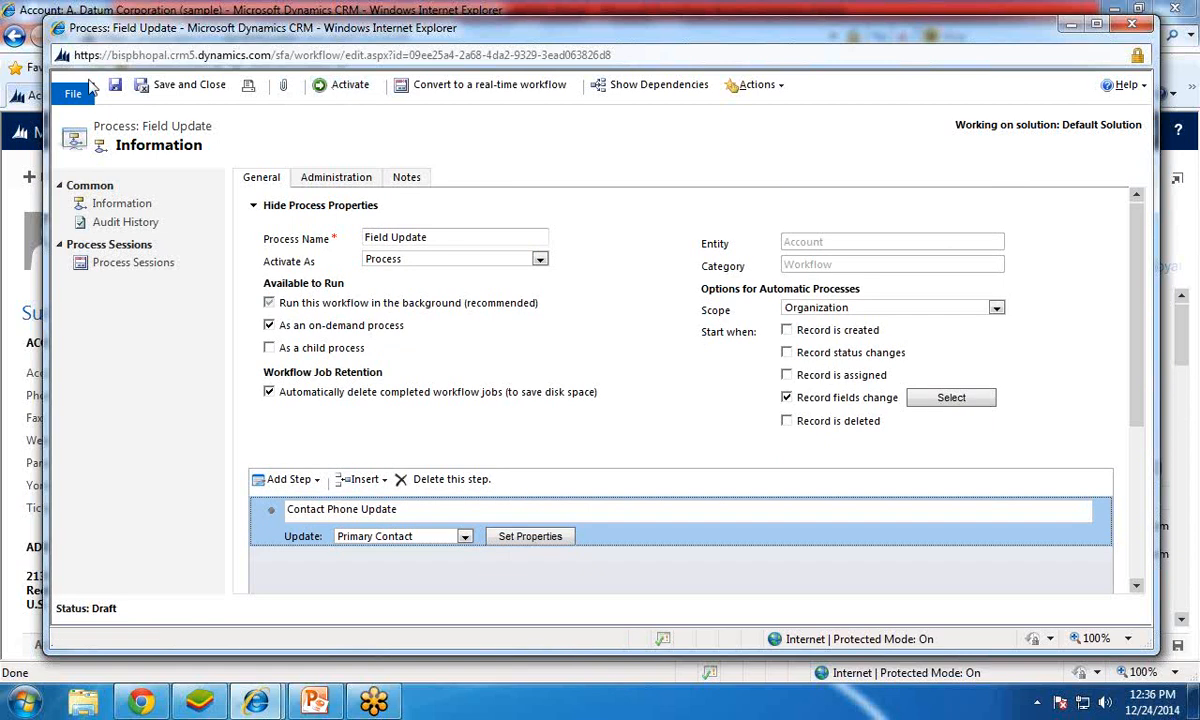
pyautogui.click(346, 93)
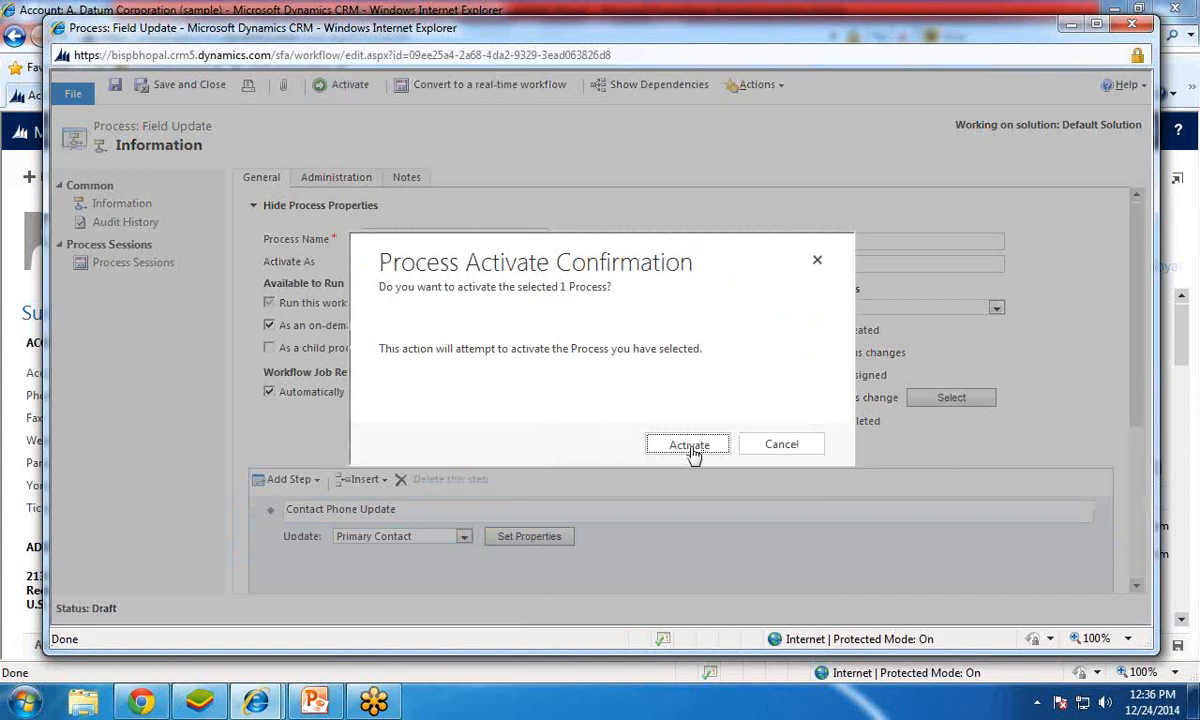
pyautogui.click(690, 448)
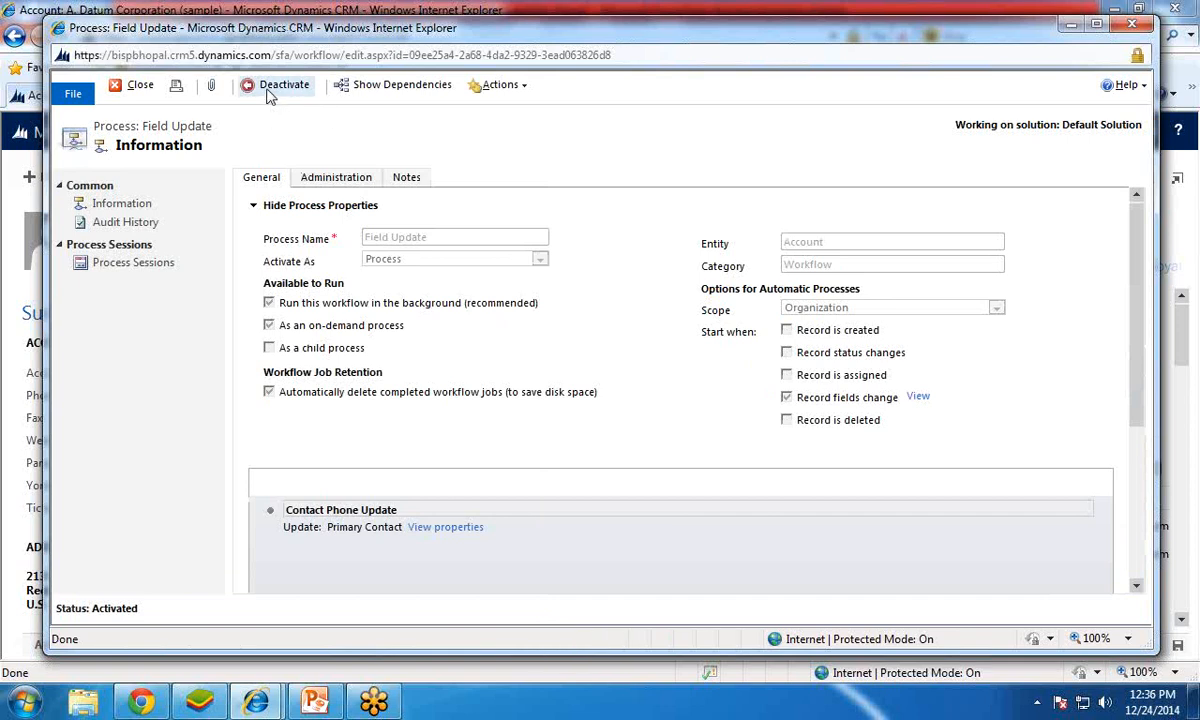
pyautogui.click(124, 92)
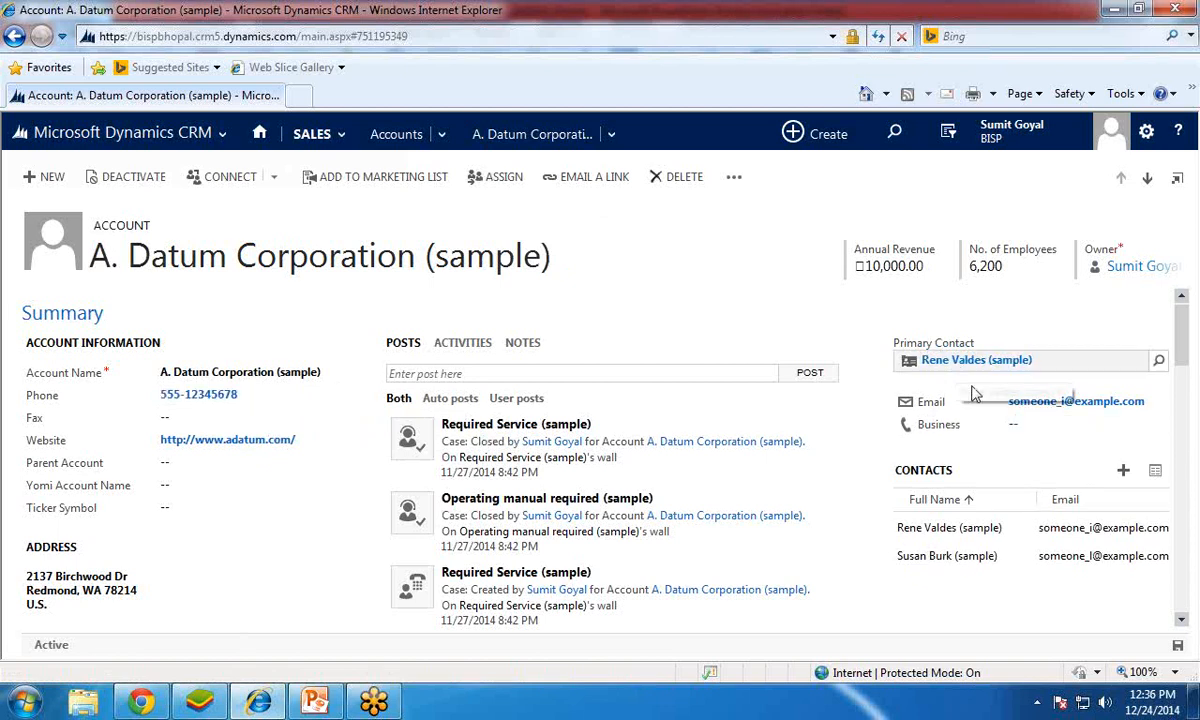
# Enter a new phone number for the A. Datum Corporation (sample) account and save the record.
pyautogui.click(260, 400)
pyautogui.doubleClick(260, 400)
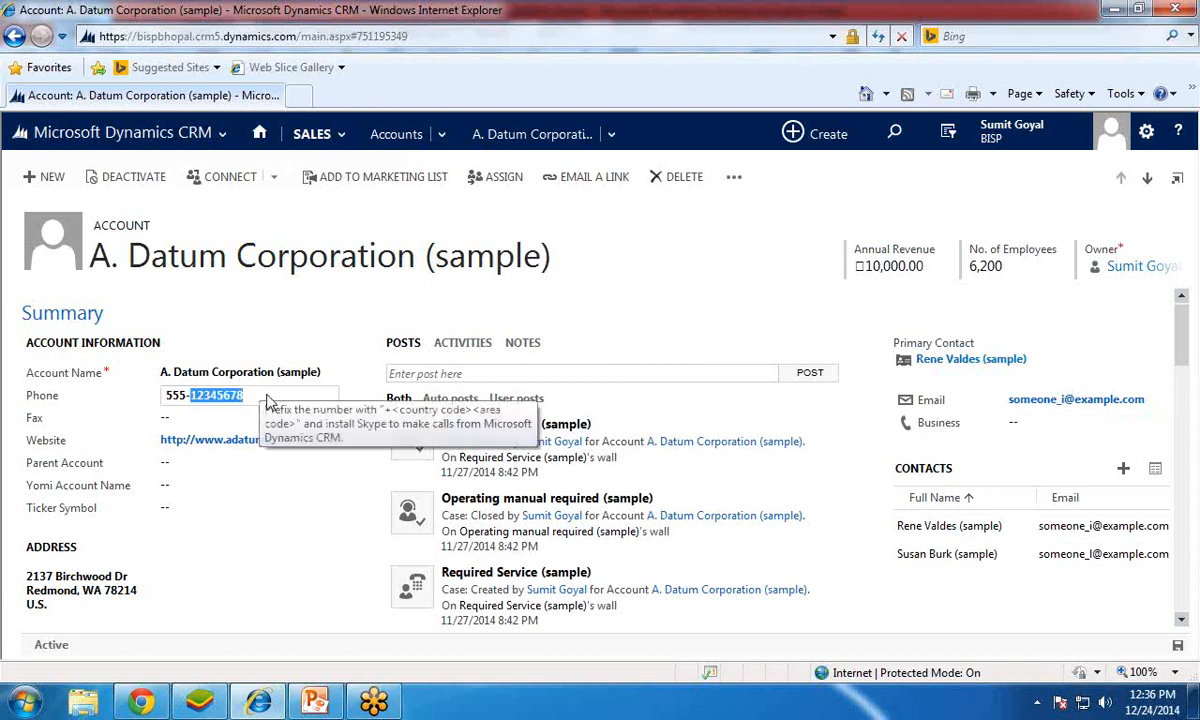
pyautogui.press('BackSpace')
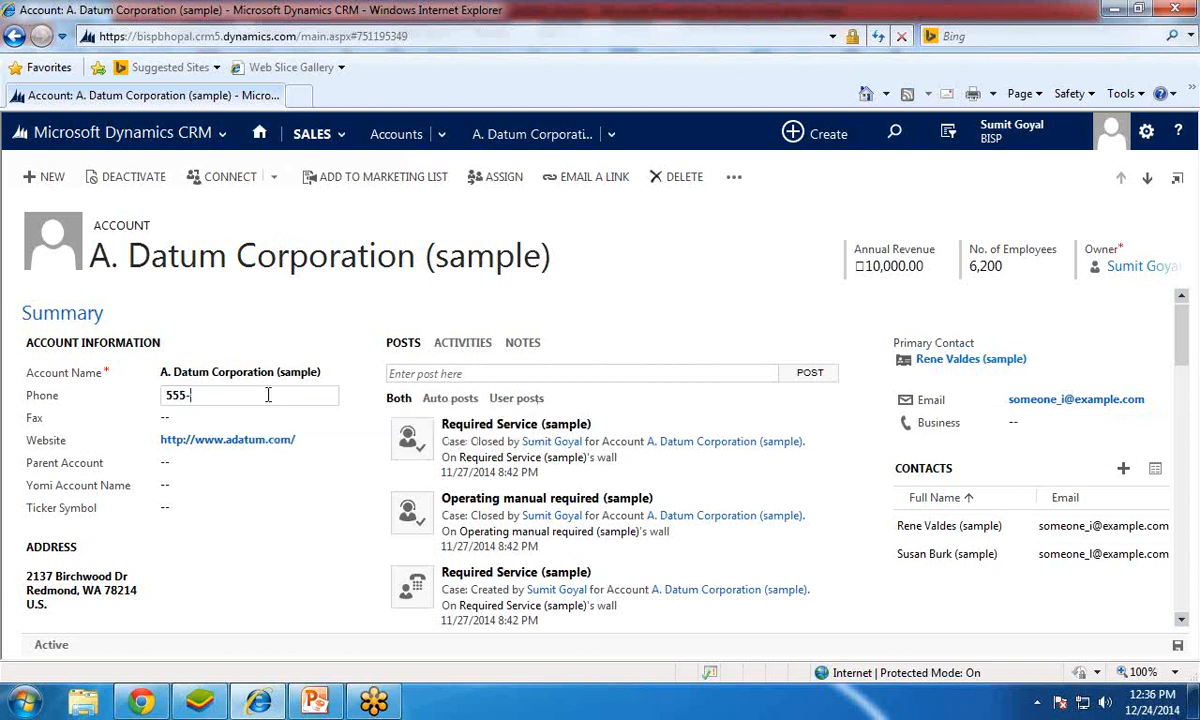
pyautogui.write('2008009')
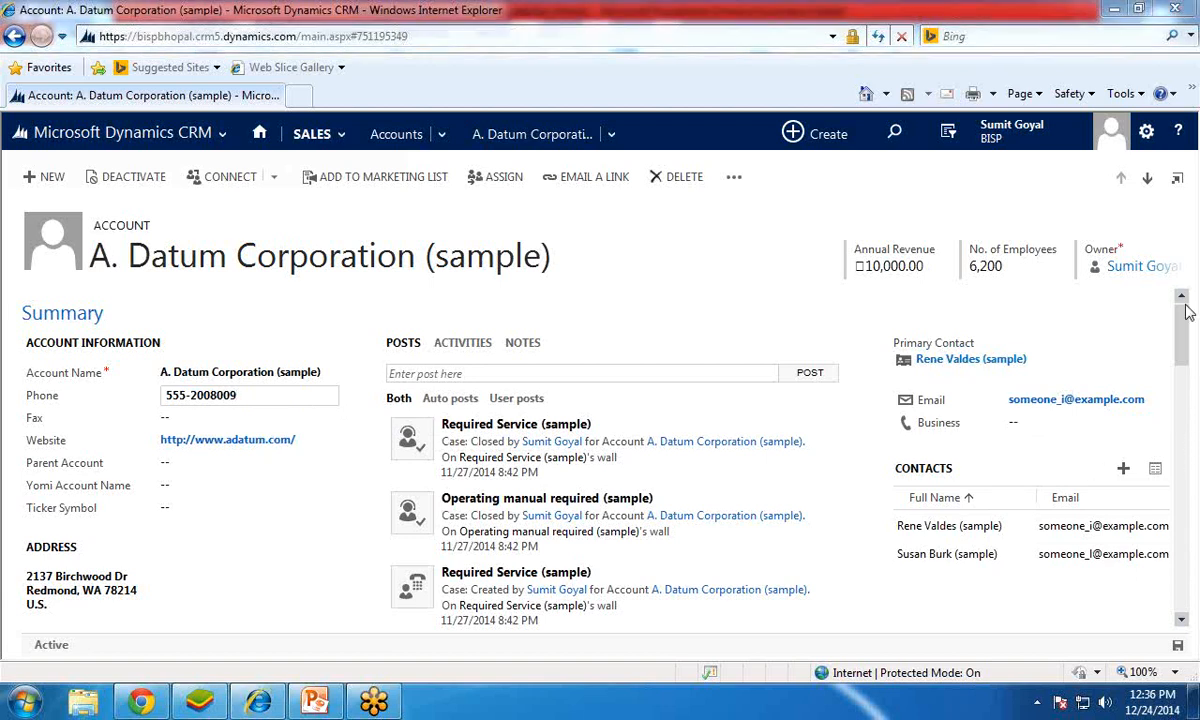
pyautogui.click(1177, 645)
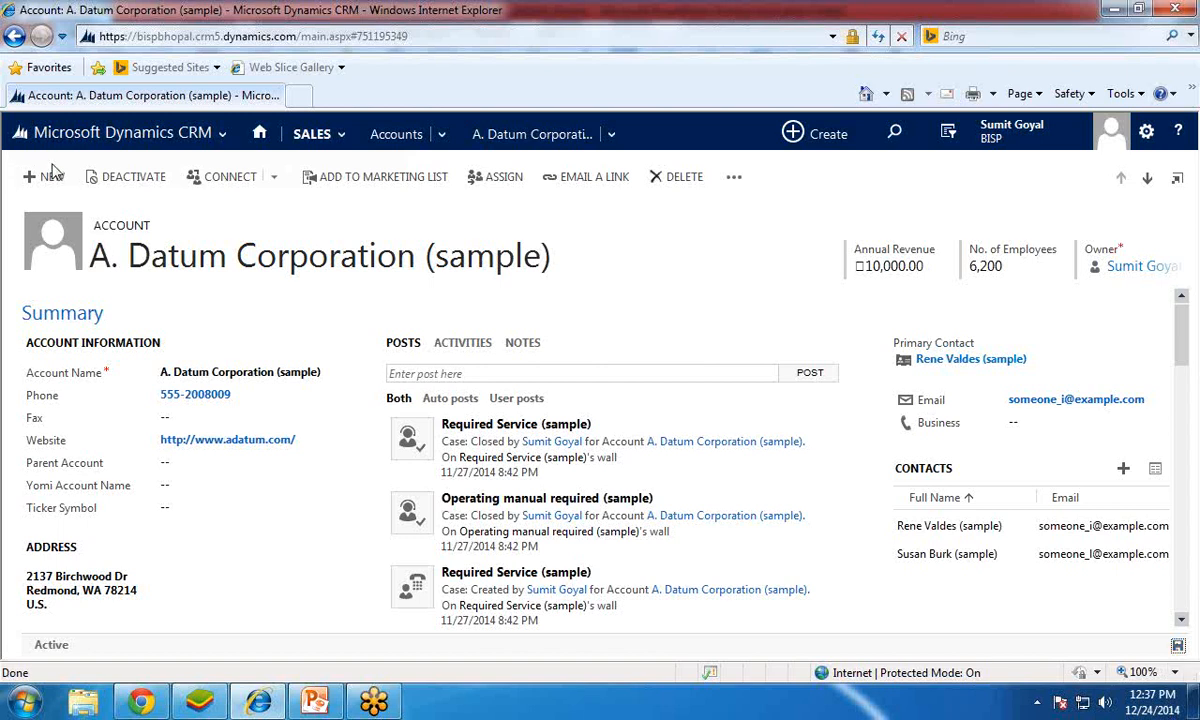
# Reopen A. Datum Corporation (sample) from the Sales accounts list to check the primary contact's business phone.
pyautogui.click(212, 135)
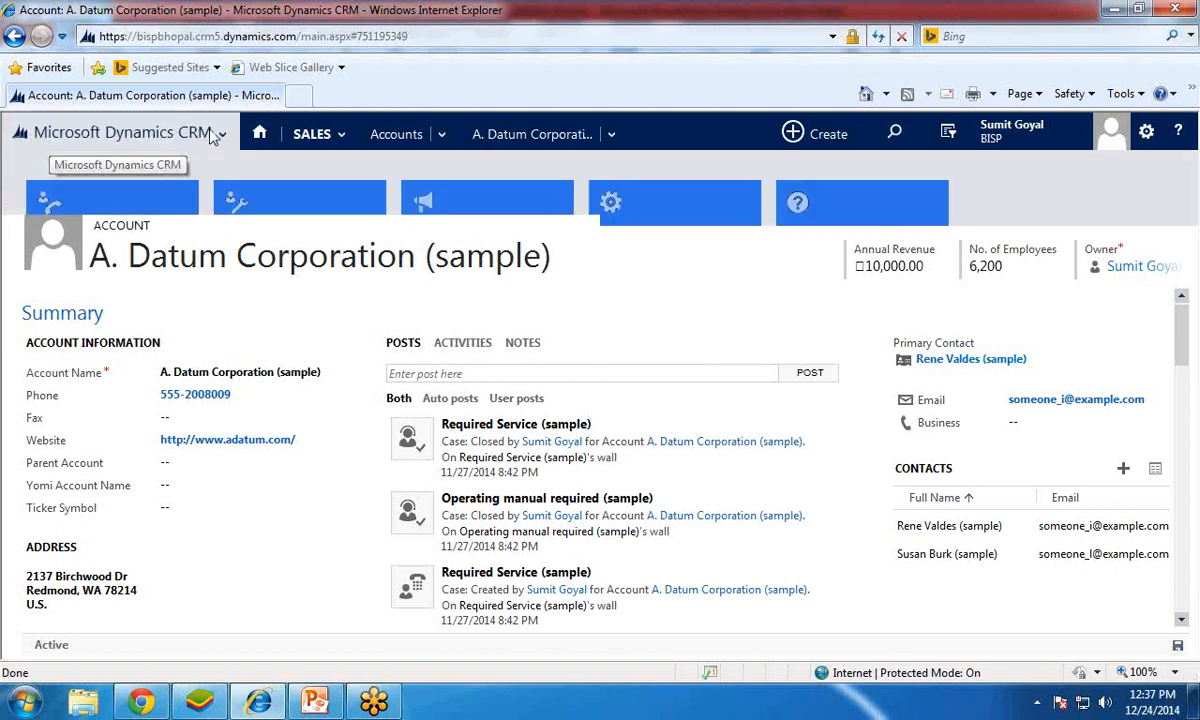
pyautogui.click(318, 138)
pyautogui.click(606, 200)
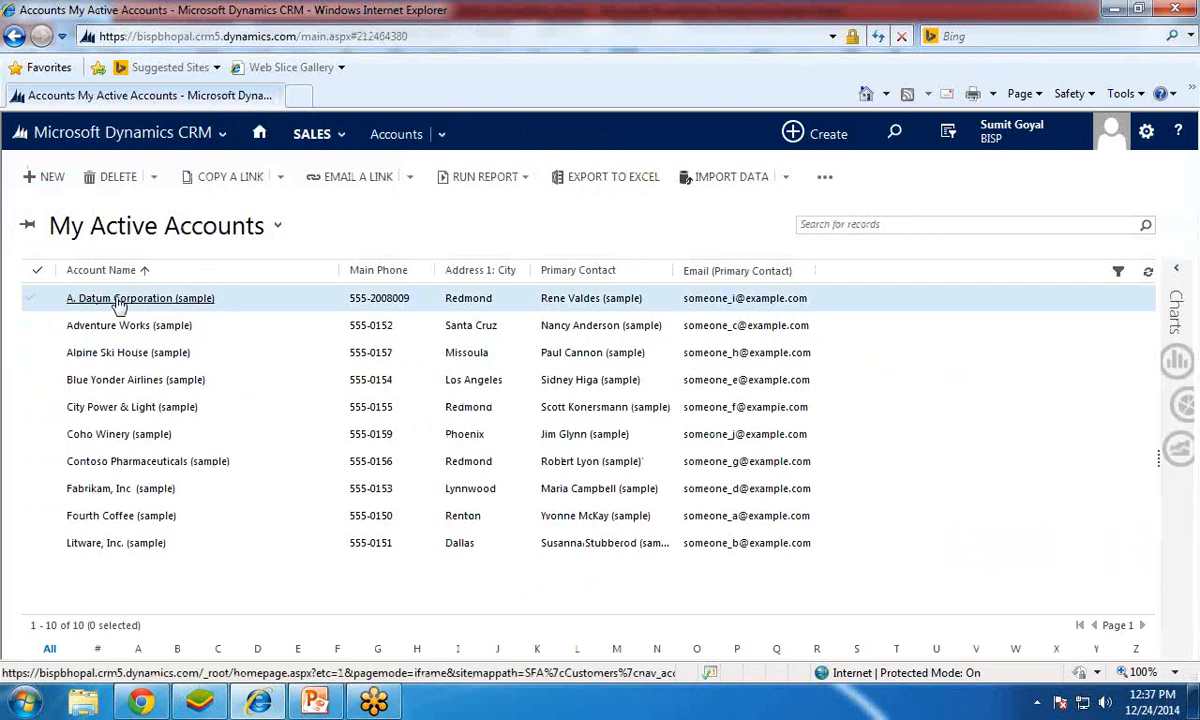
pyautogui.click(118, 300)
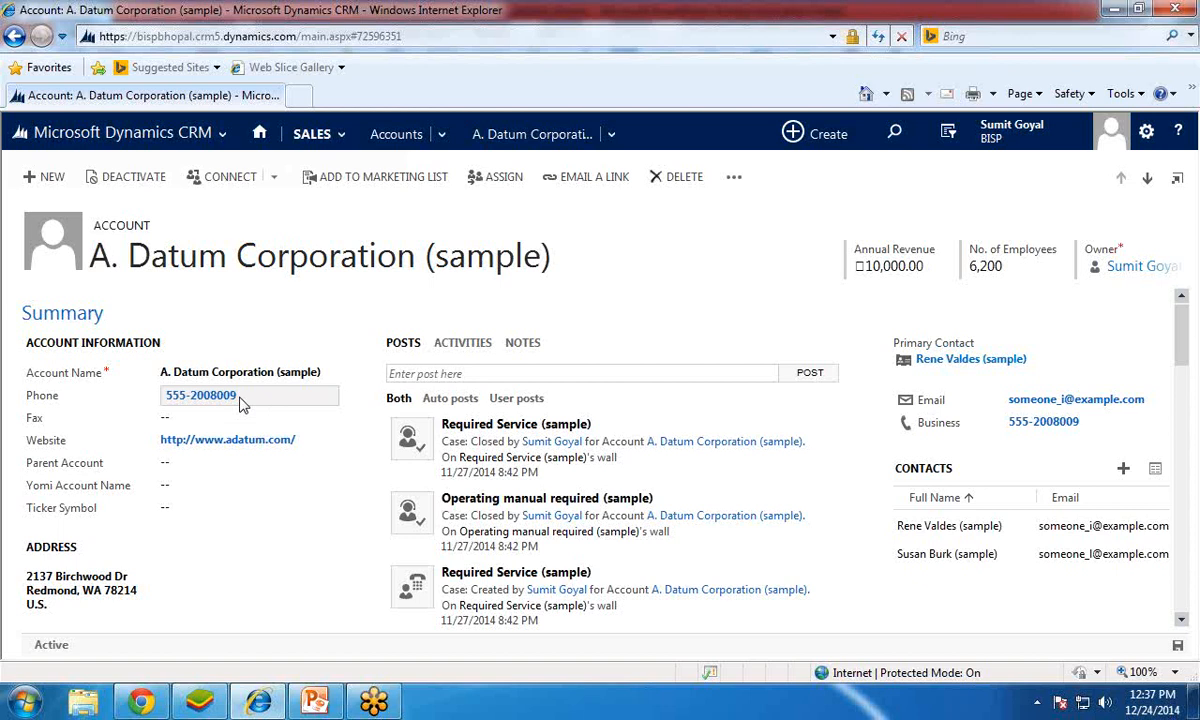
# Switch to the PowerPoint presentation and show slide 4, Any Question ?
pyautogui.click(315, 700)
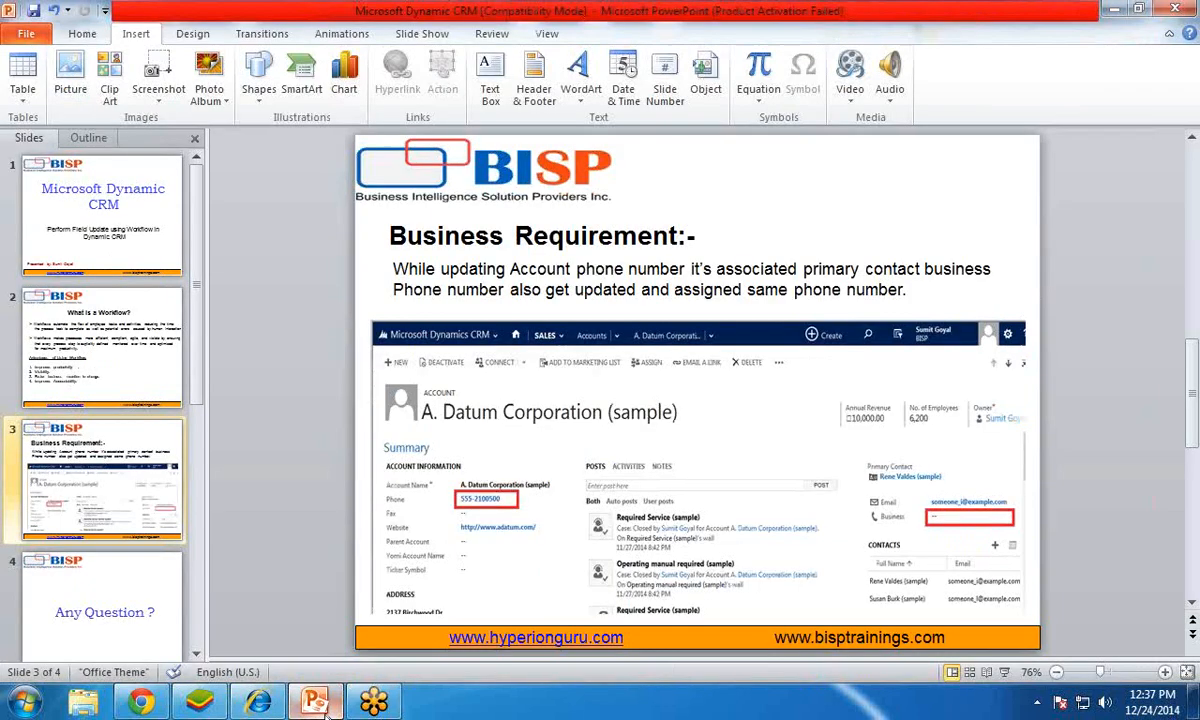
pyautogui.click(126, 613)
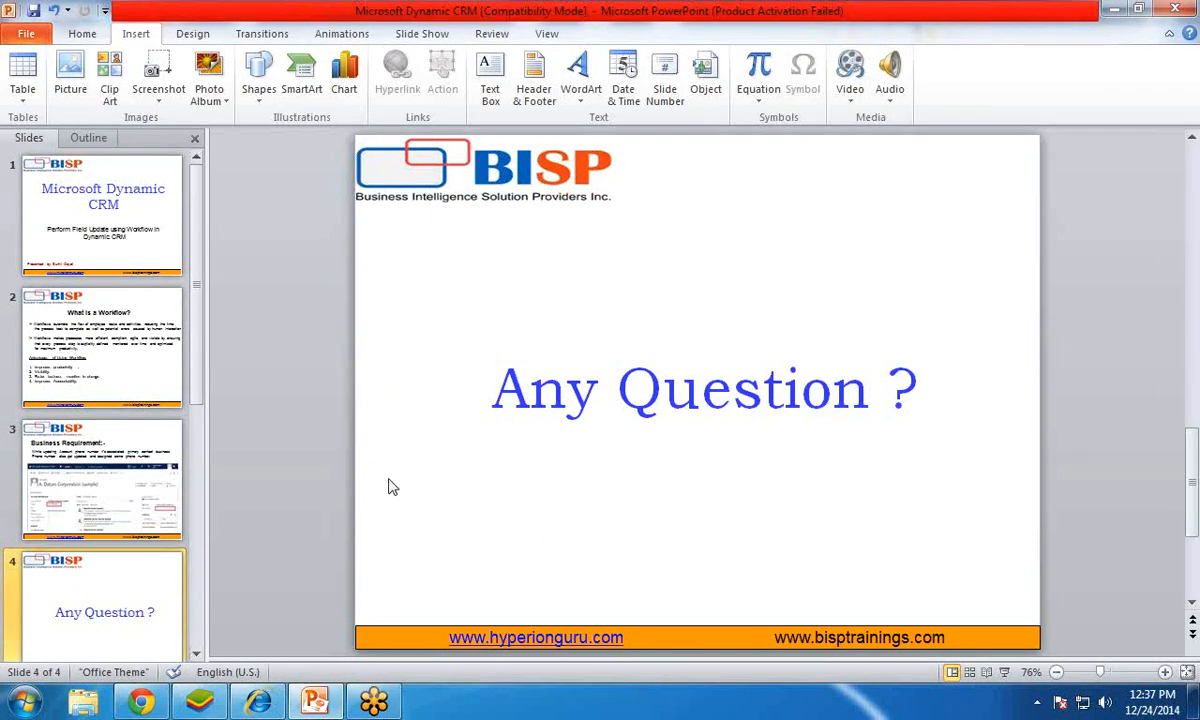